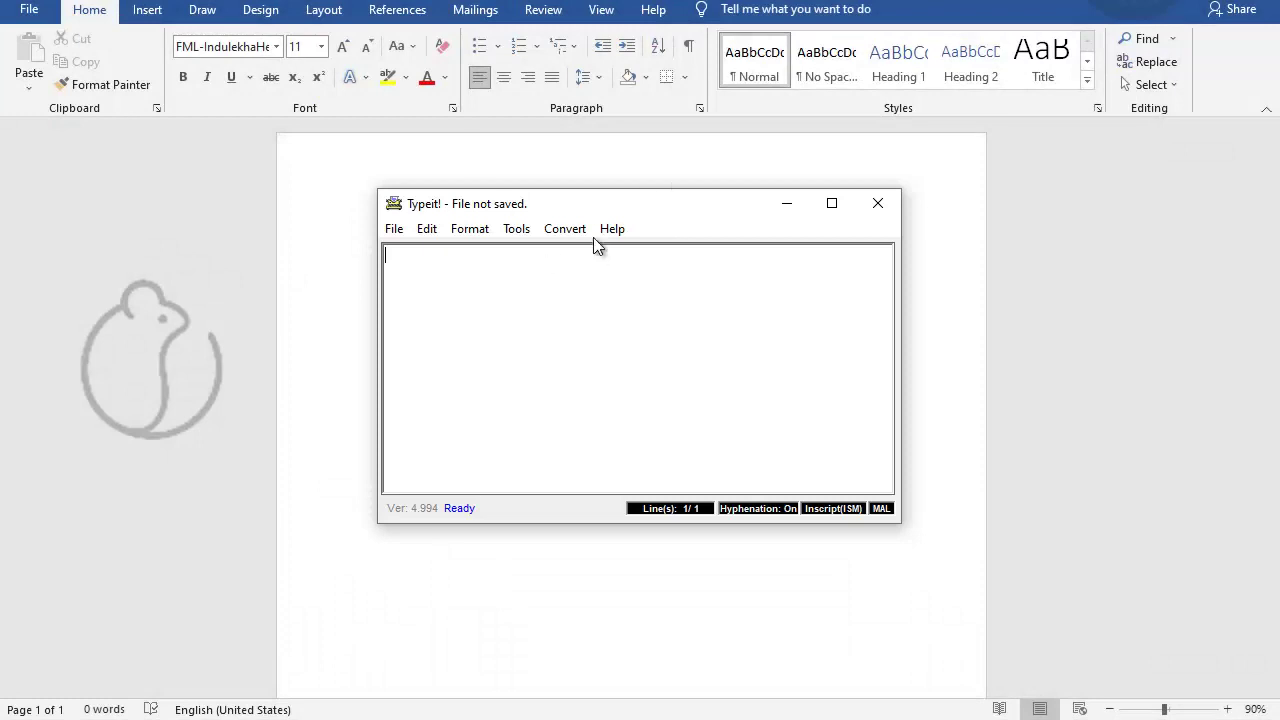
- Write the Malayalam word മൗസ്ട്രാക്ക് in the empty Typeit! window using the Inscript layout
drag(588, 199, 570, 197)
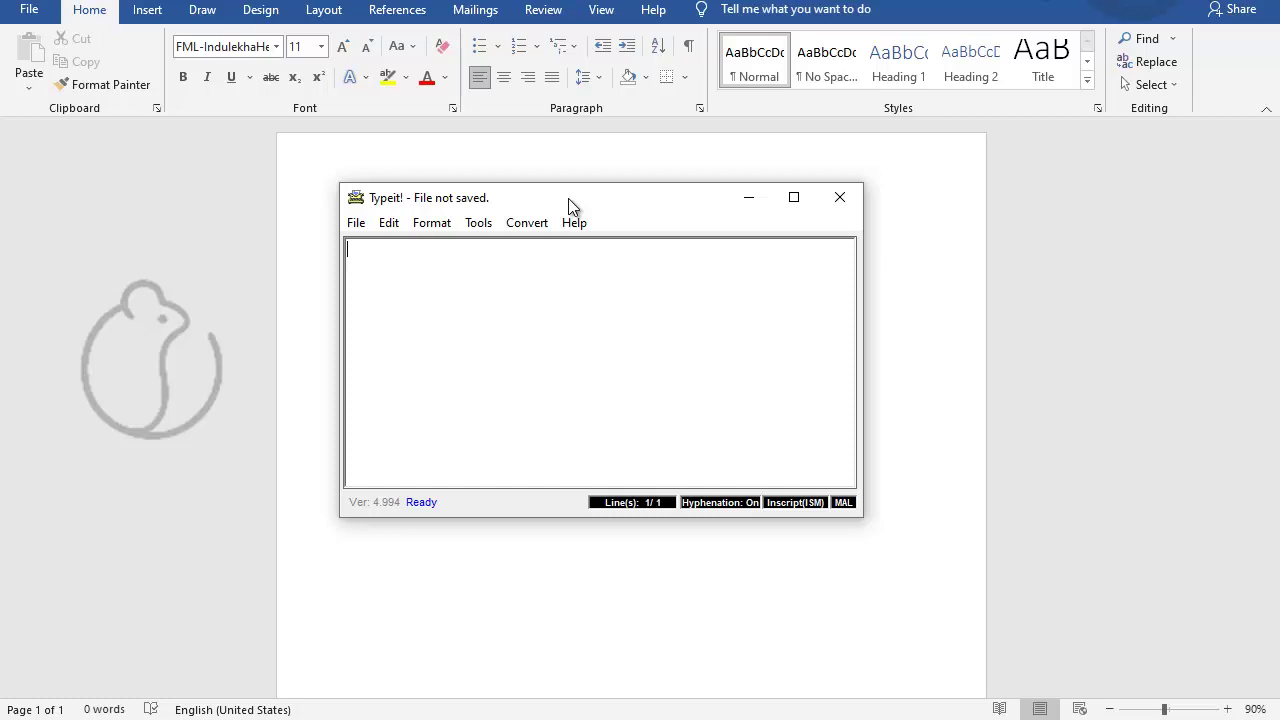
text(c)
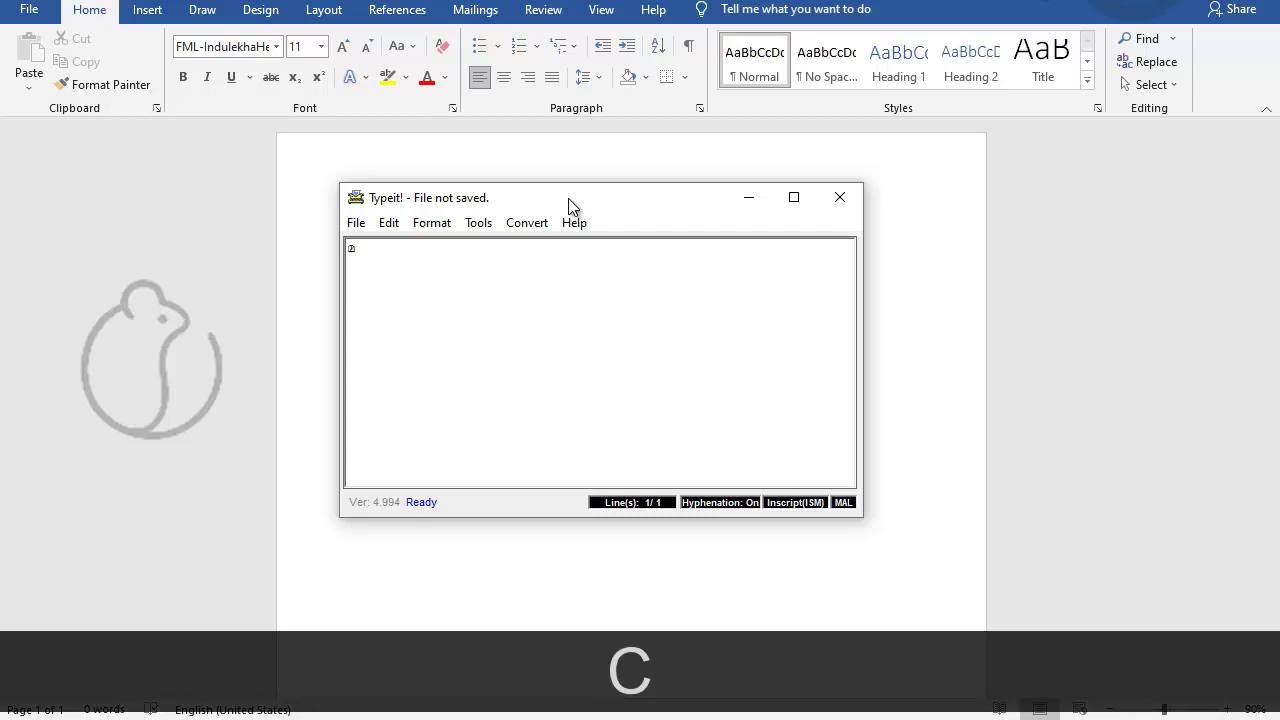
text(qmd)
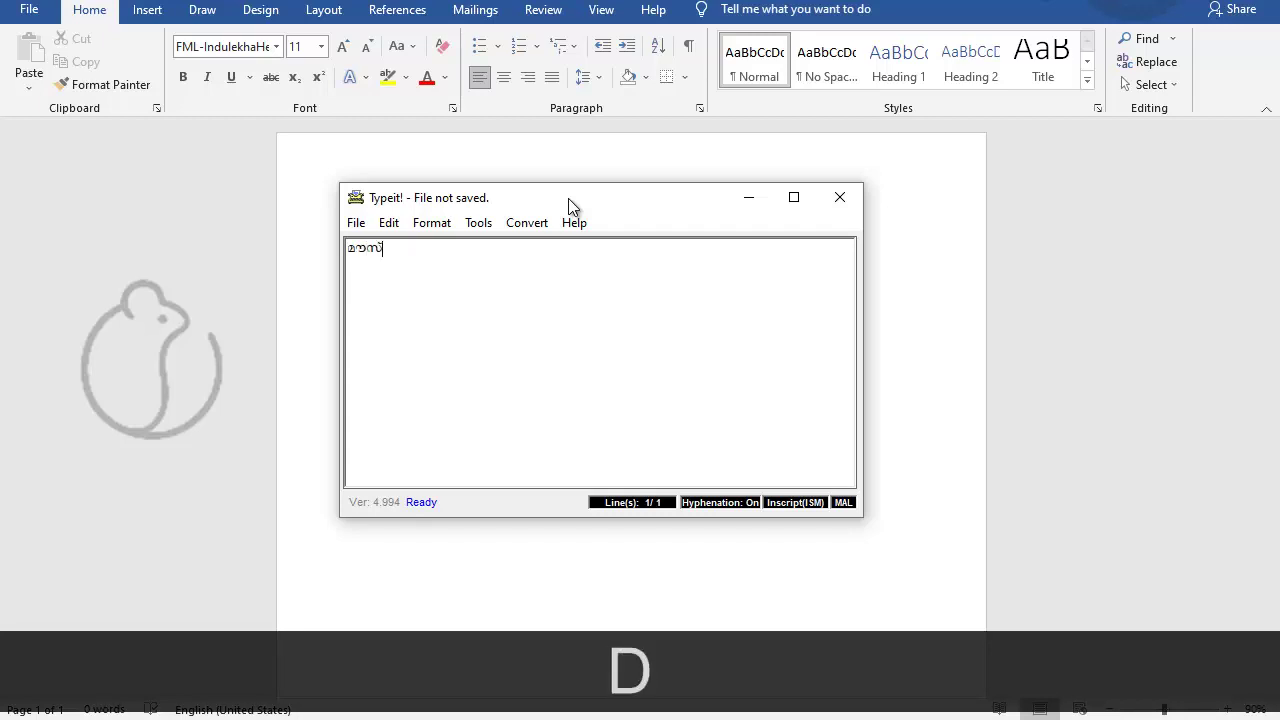
text('dje)
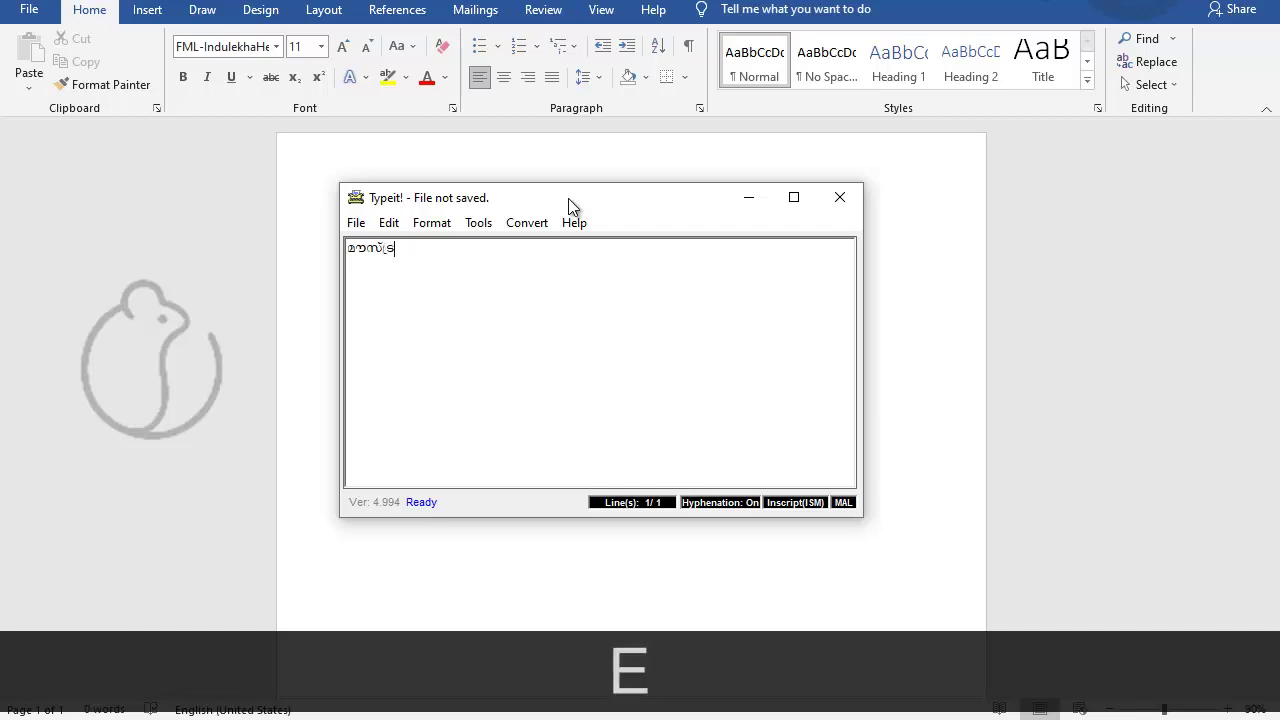
text(kdk)
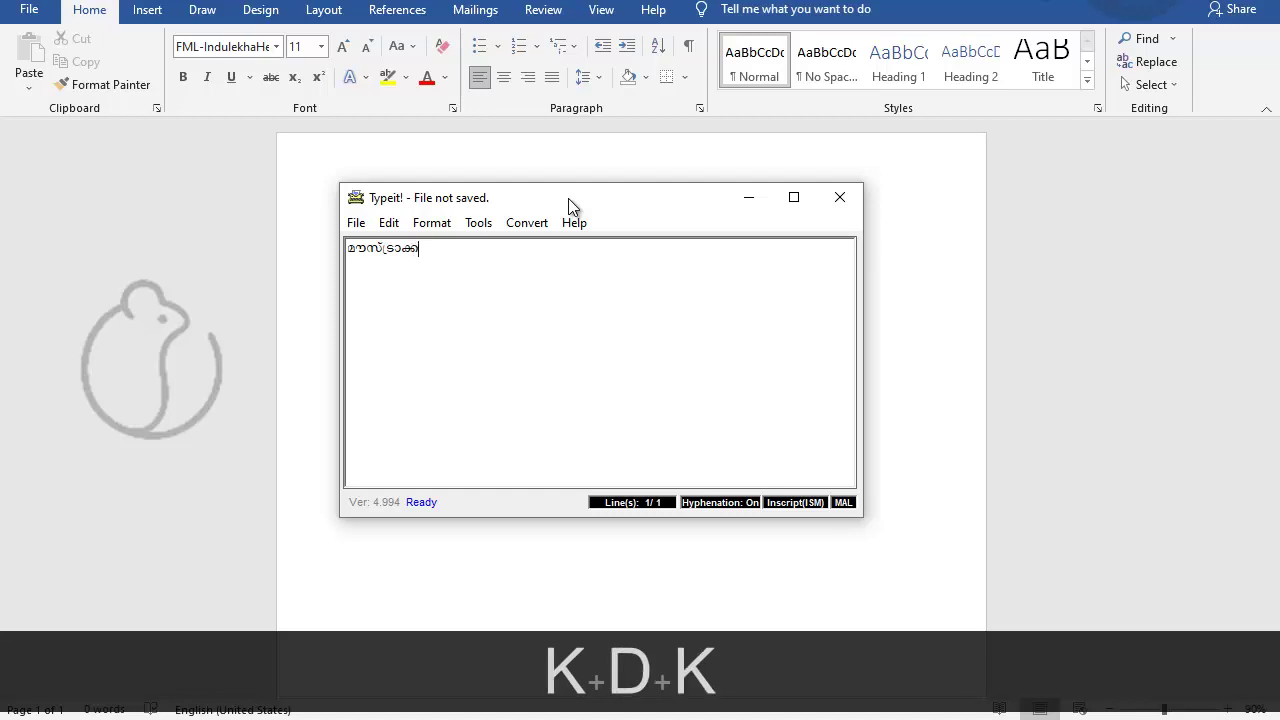
text(d)
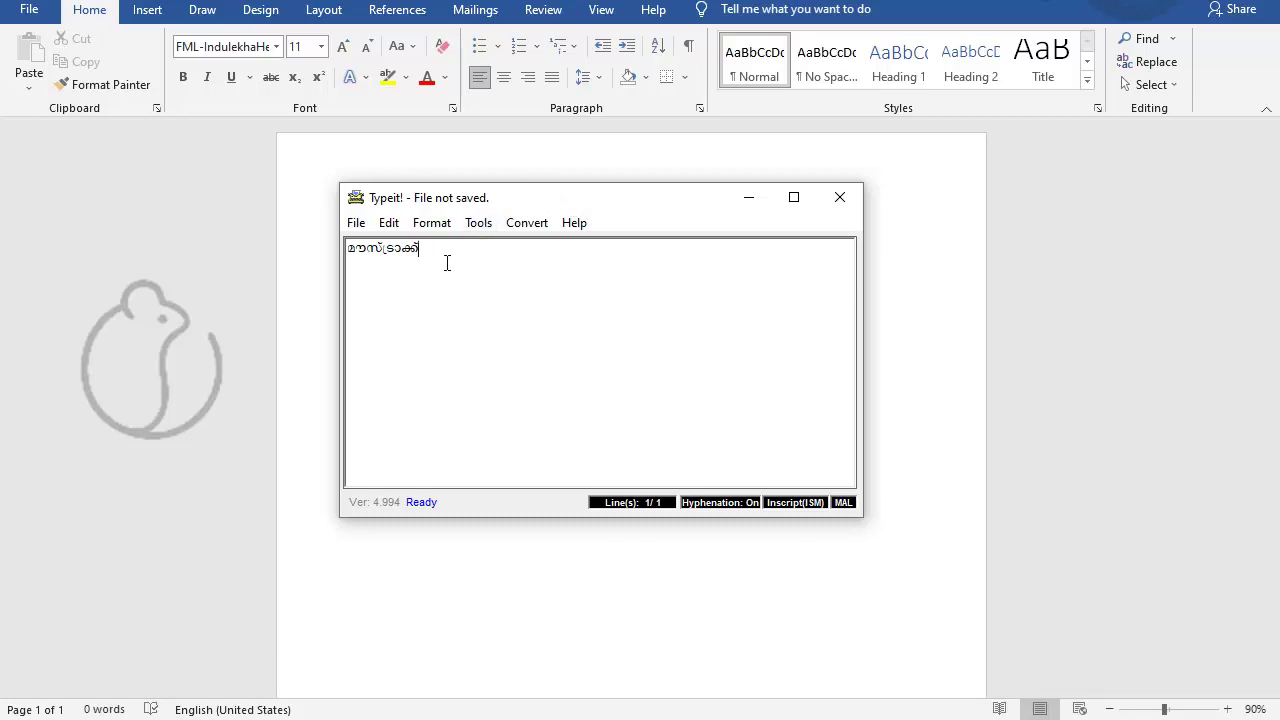
- Cut the whole Malayalam word from Typeit! and paste it into the blank Word document
drag(435, 249, 346, 249)
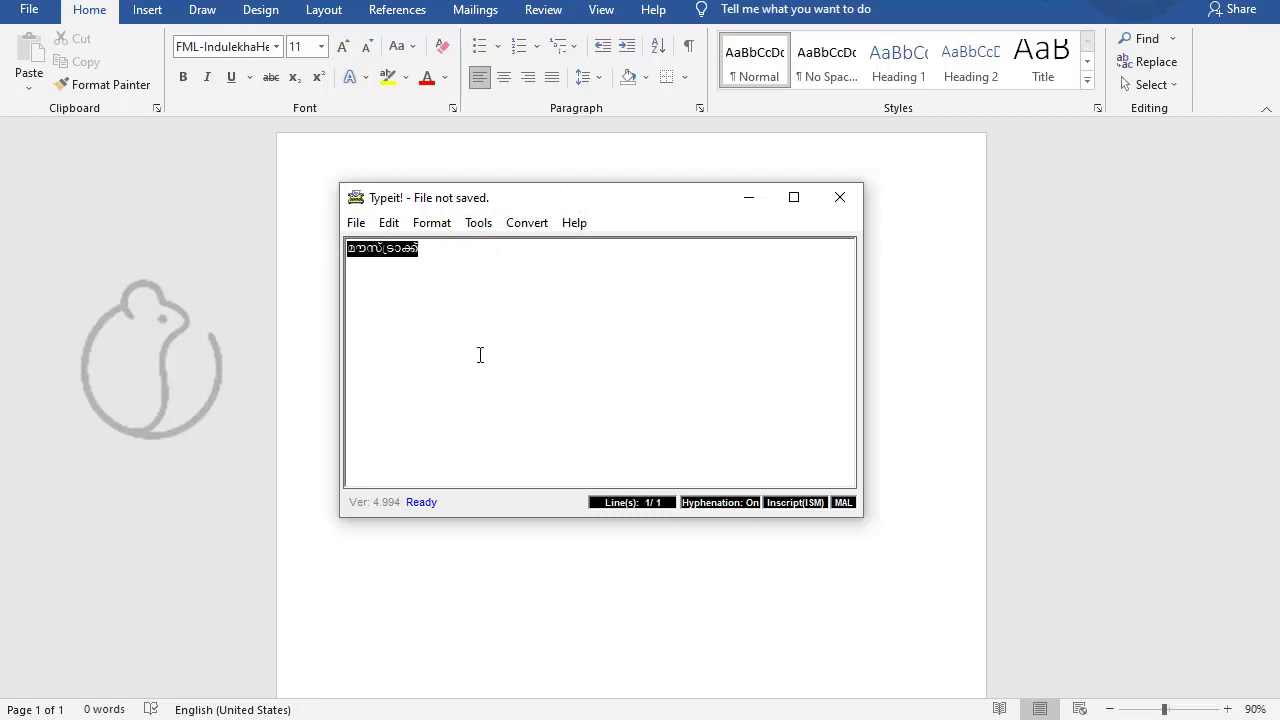
key(ctrl)
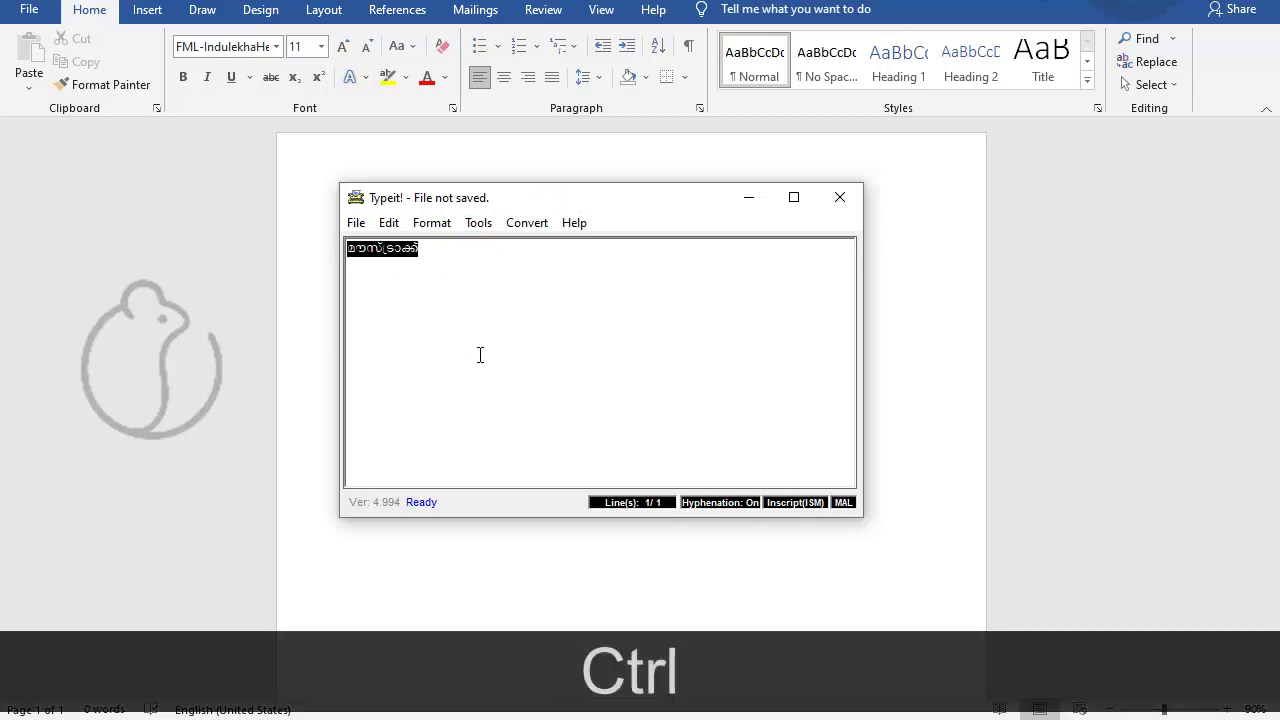
key(ctrl+x)
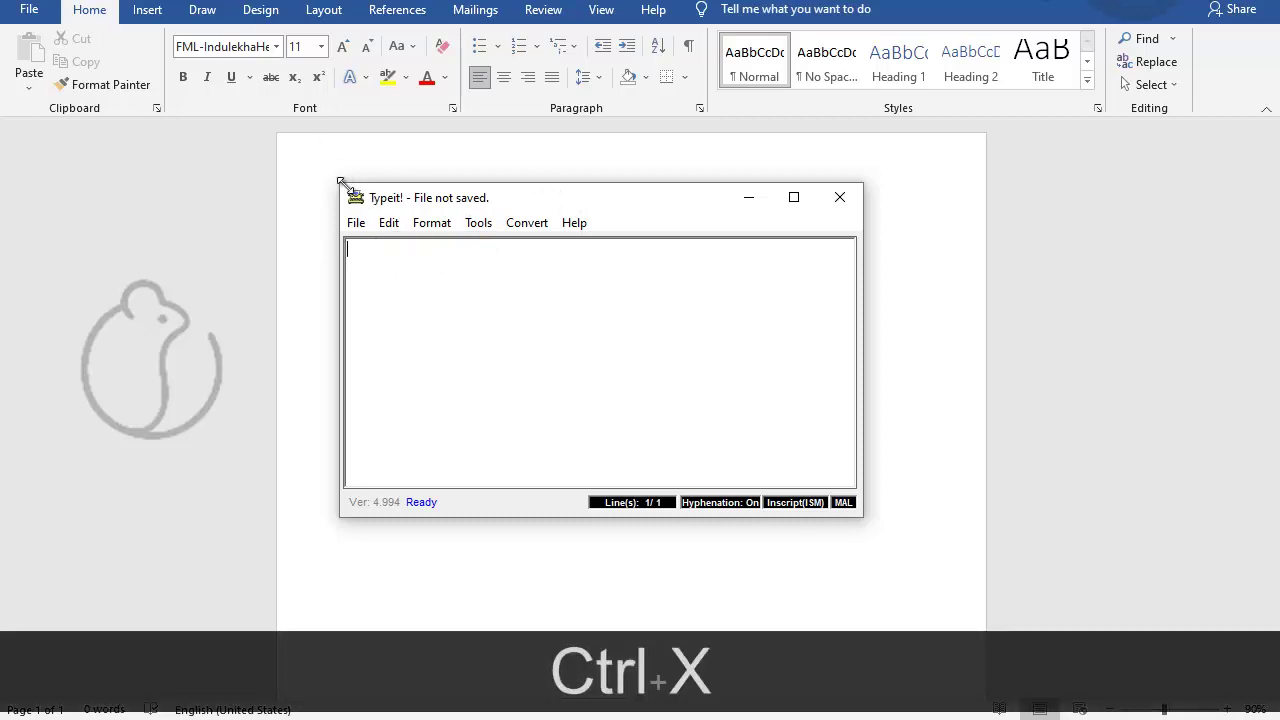
click(320, 257)
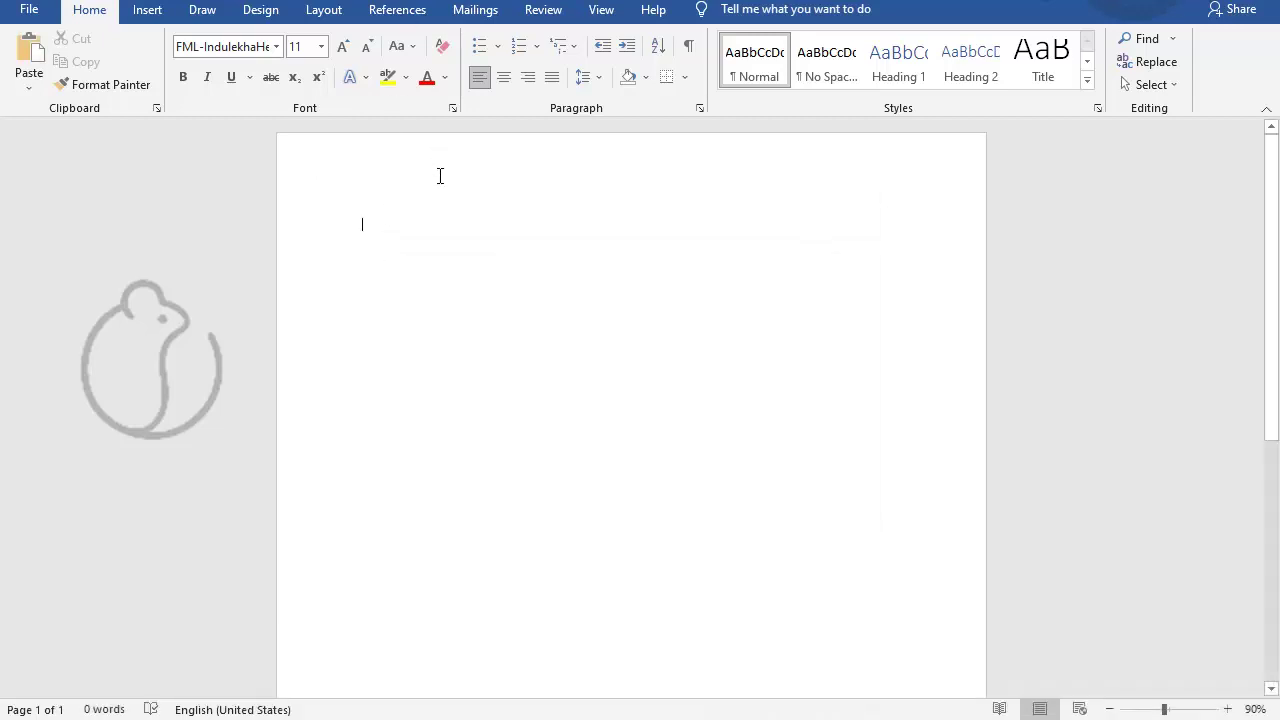
key(ctrl+v)
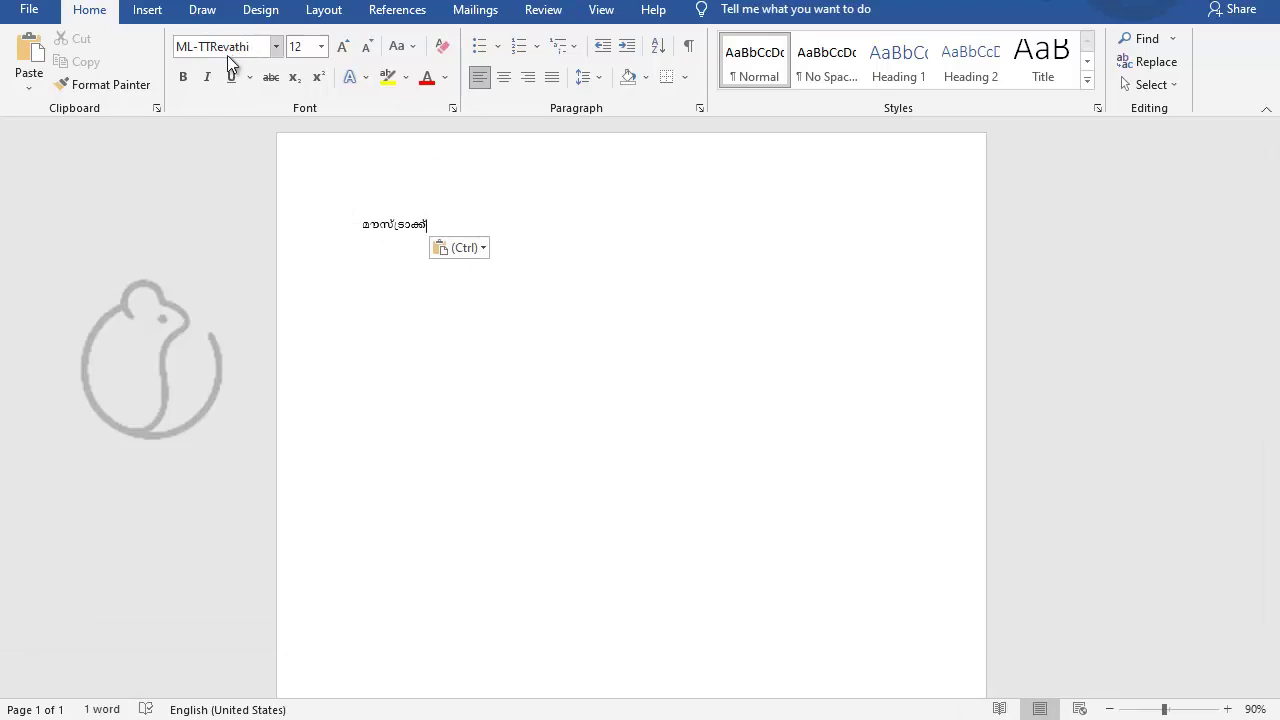
- Set the pasted Malayalam word's font size to 72
click(323, 222)
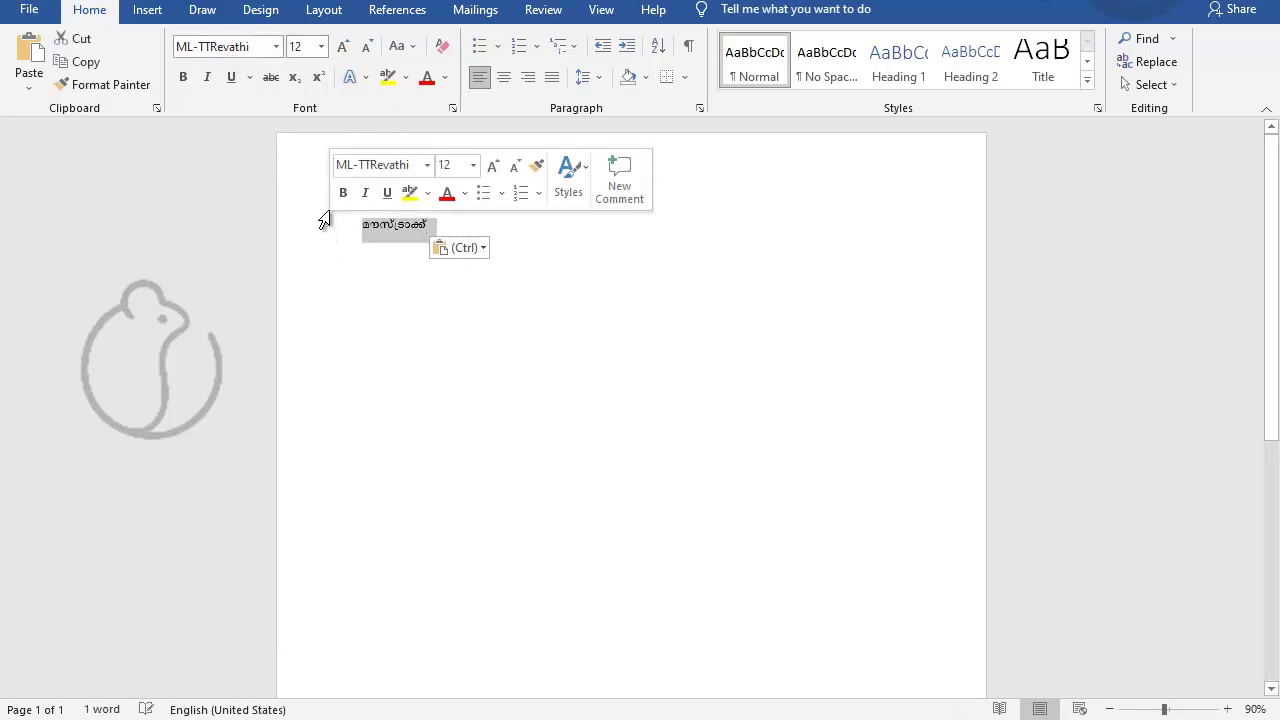
click(321, 46)
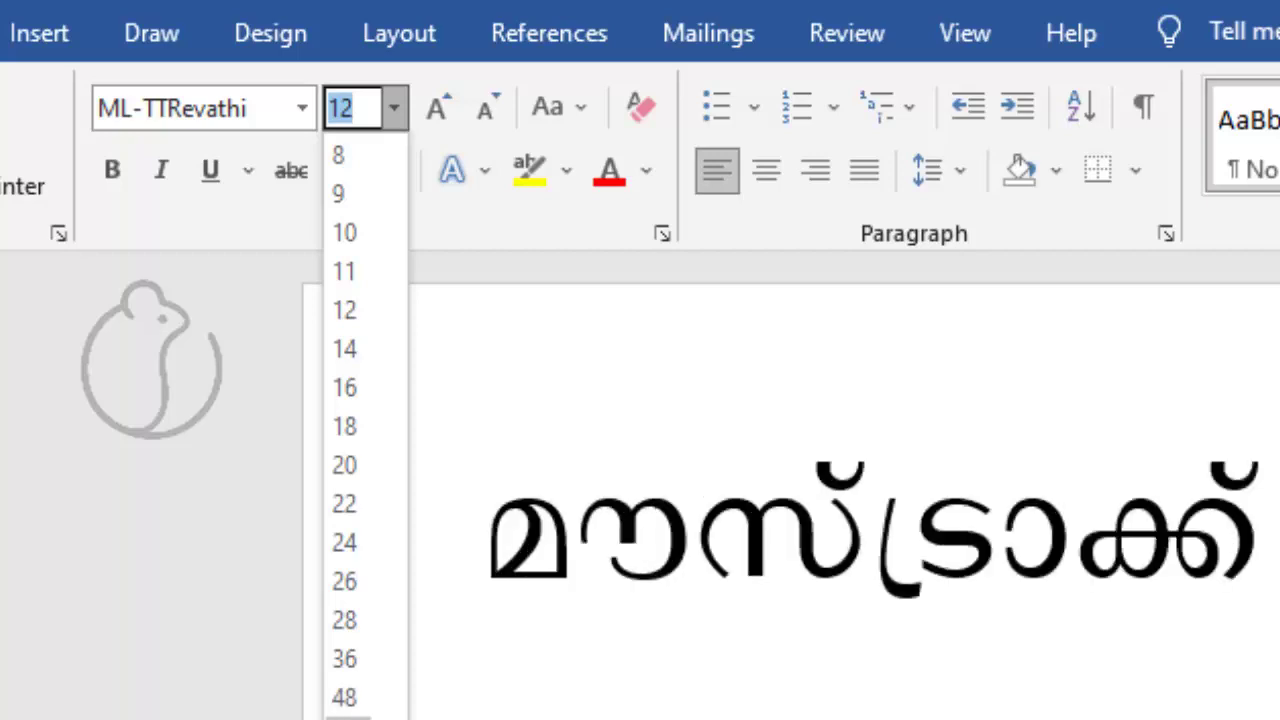
click(344, 716)
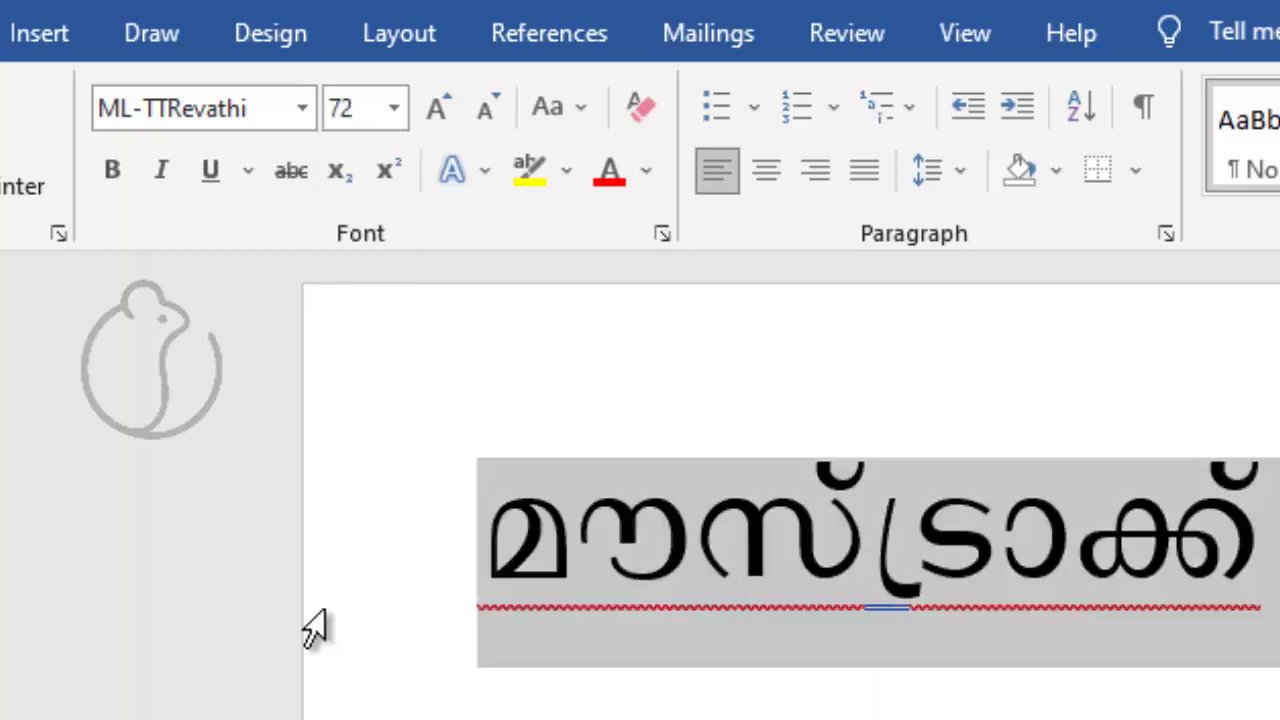
- Apply the recently used FML-Indulekha font to the word, keeping size 72, and add a new line below it
click(303, 107)
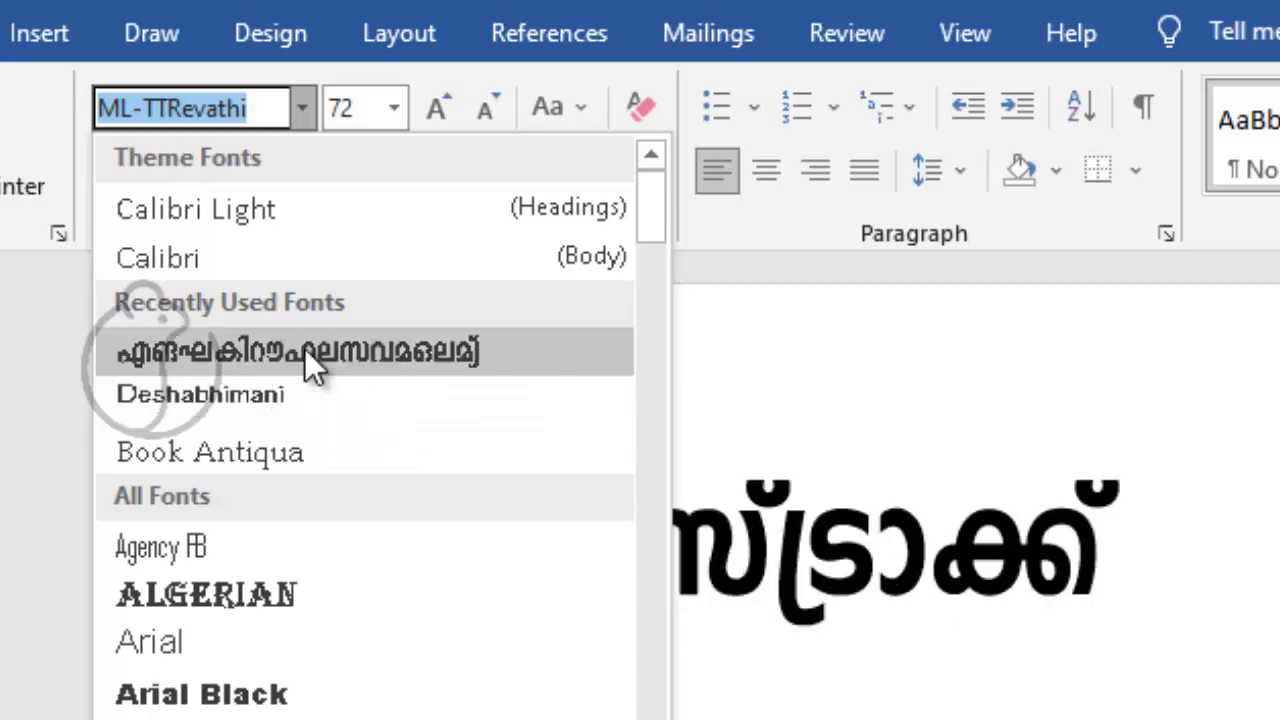
click(304, 350)
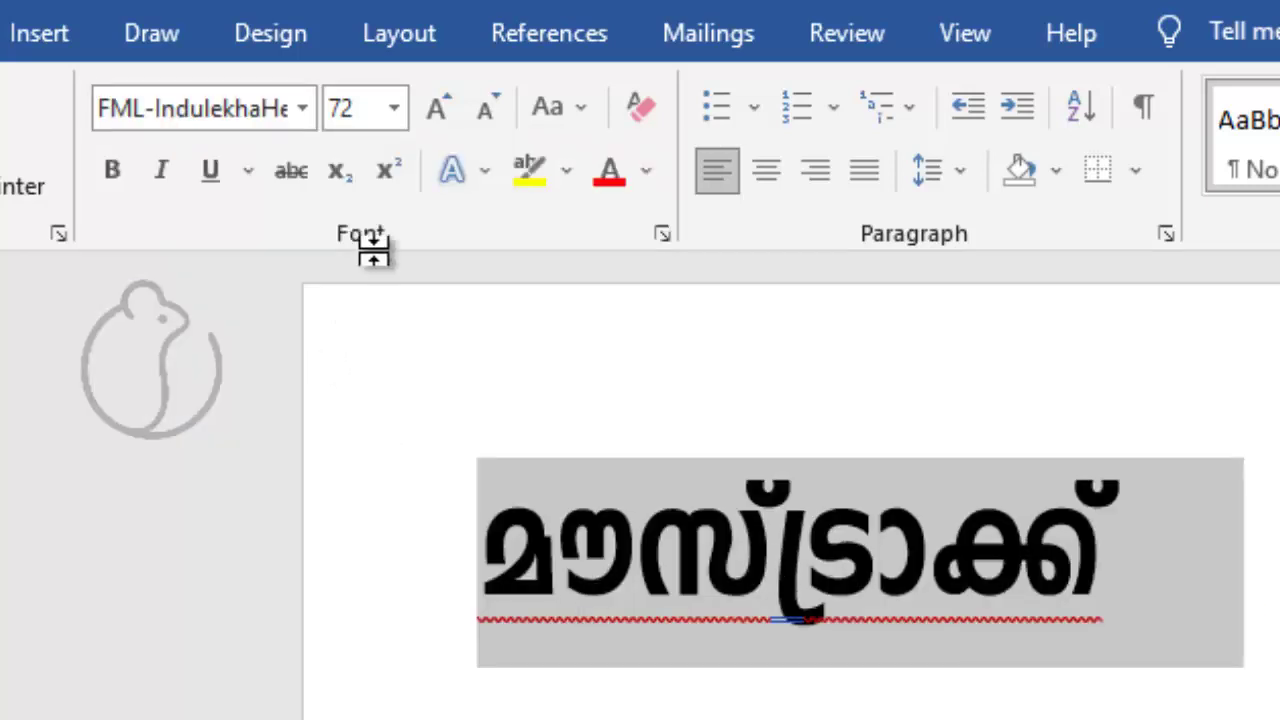
click(395, 108)
click(334, 671)
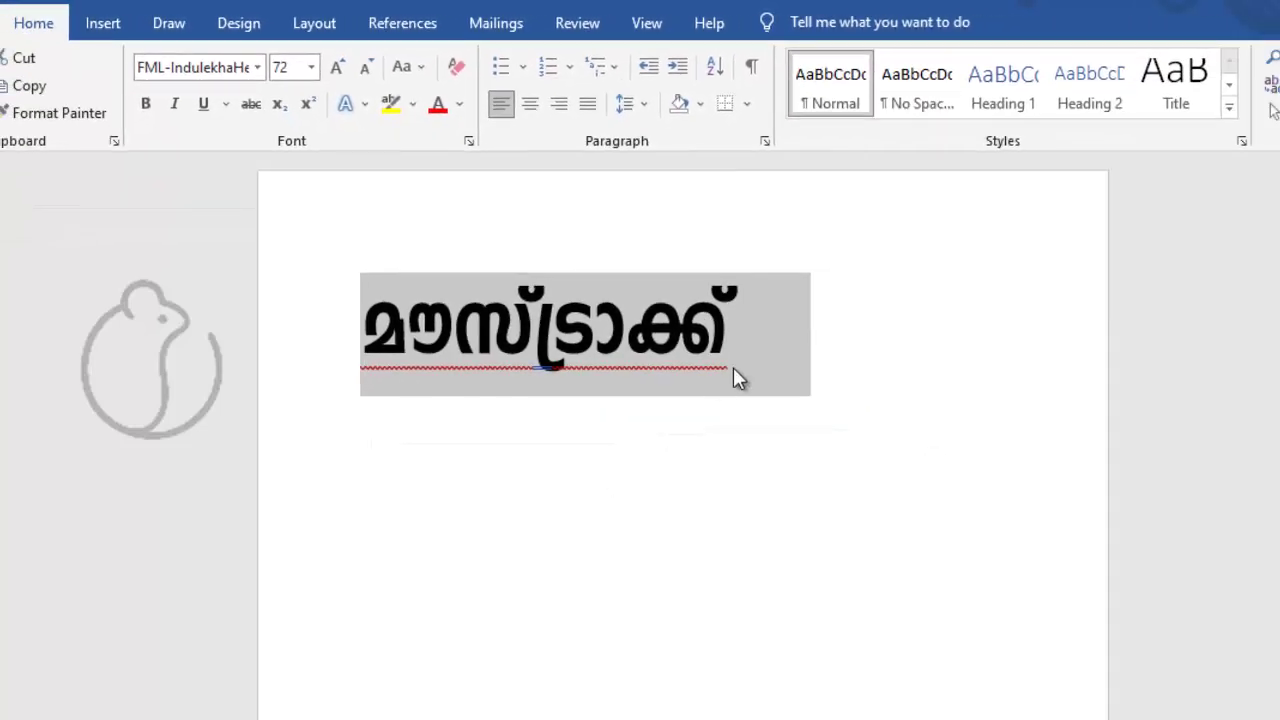
click(1247, 576)
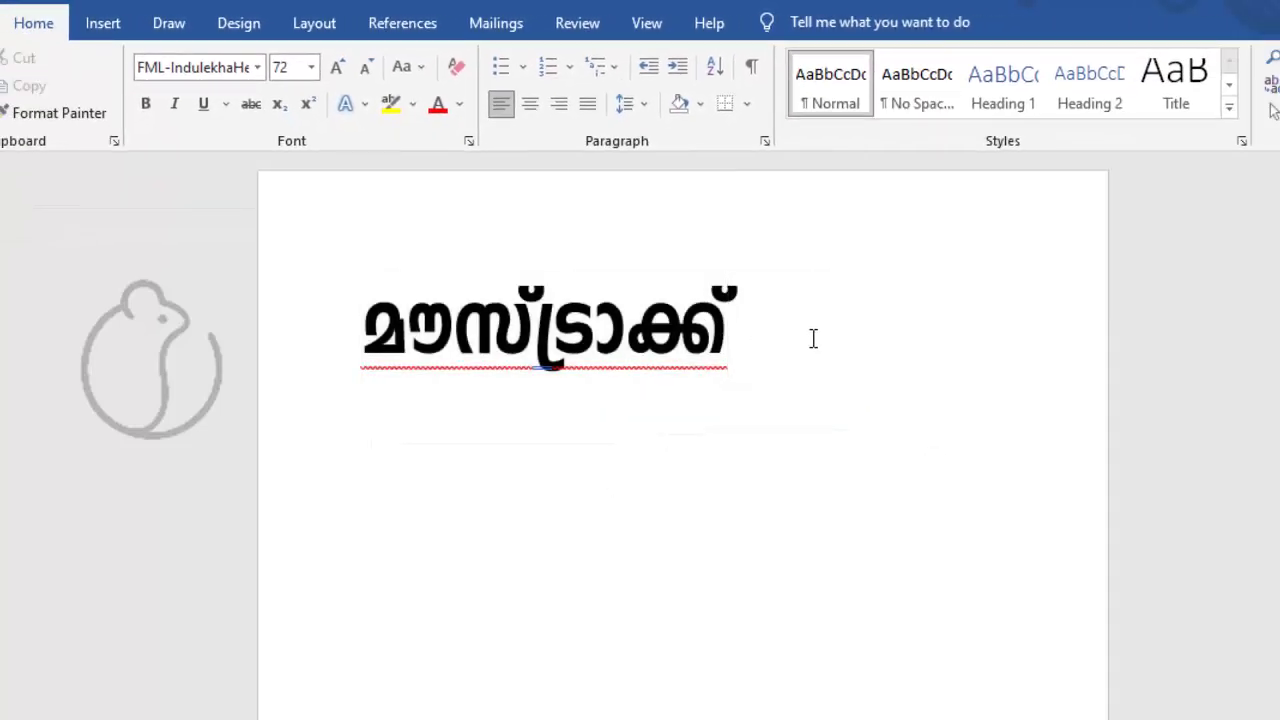
key(Return)
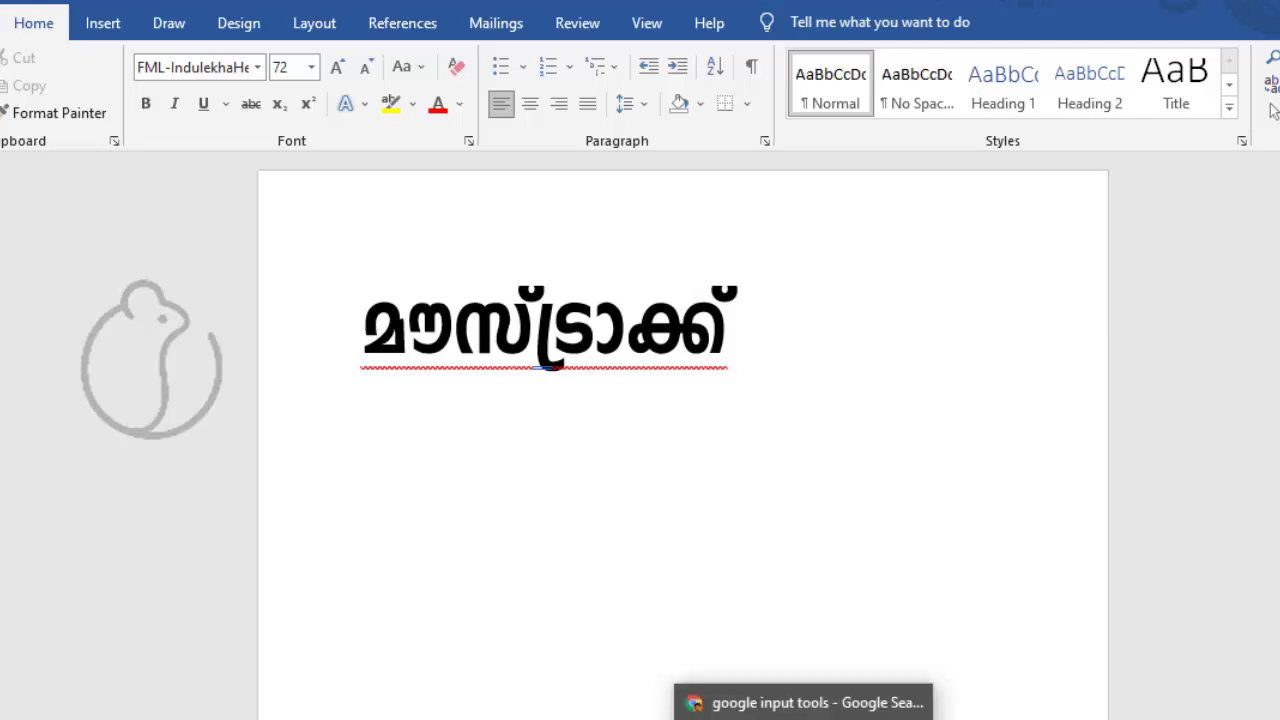
- Switch to Chrome, open the Google Input Tools online try-out page from the search results and set its language to Malayalam
click(804, 716)
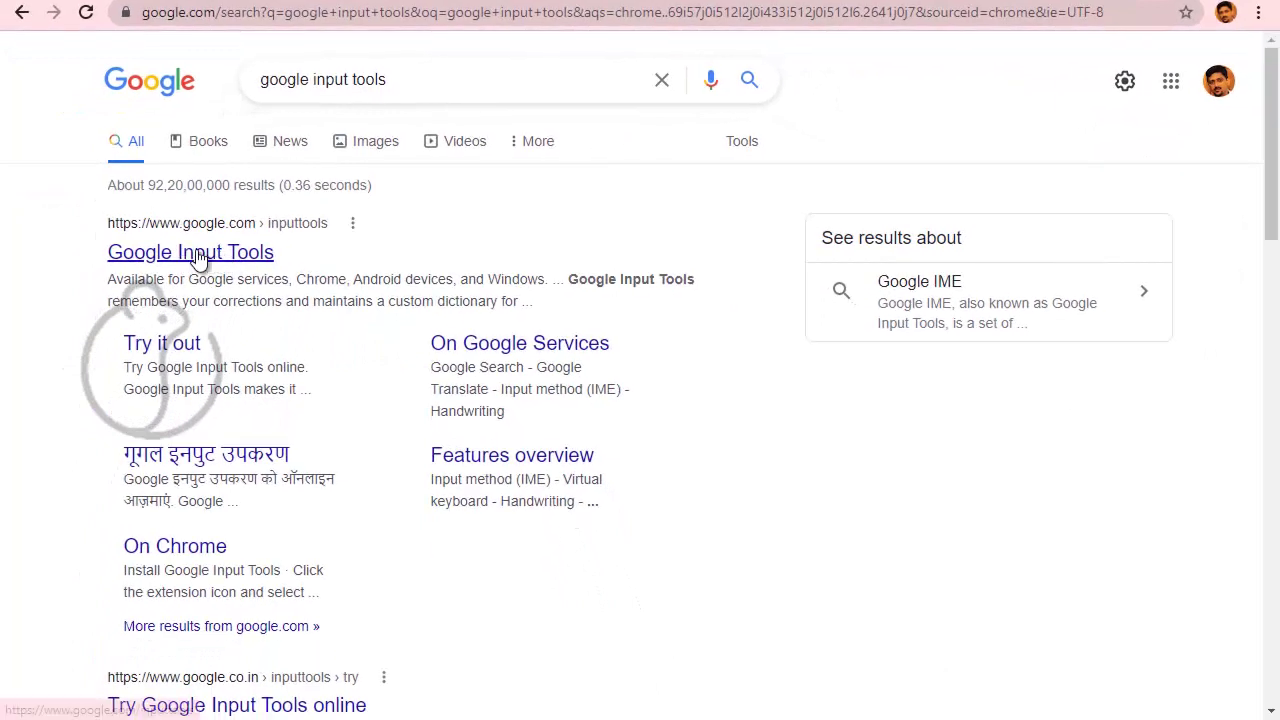
click(199, 258)
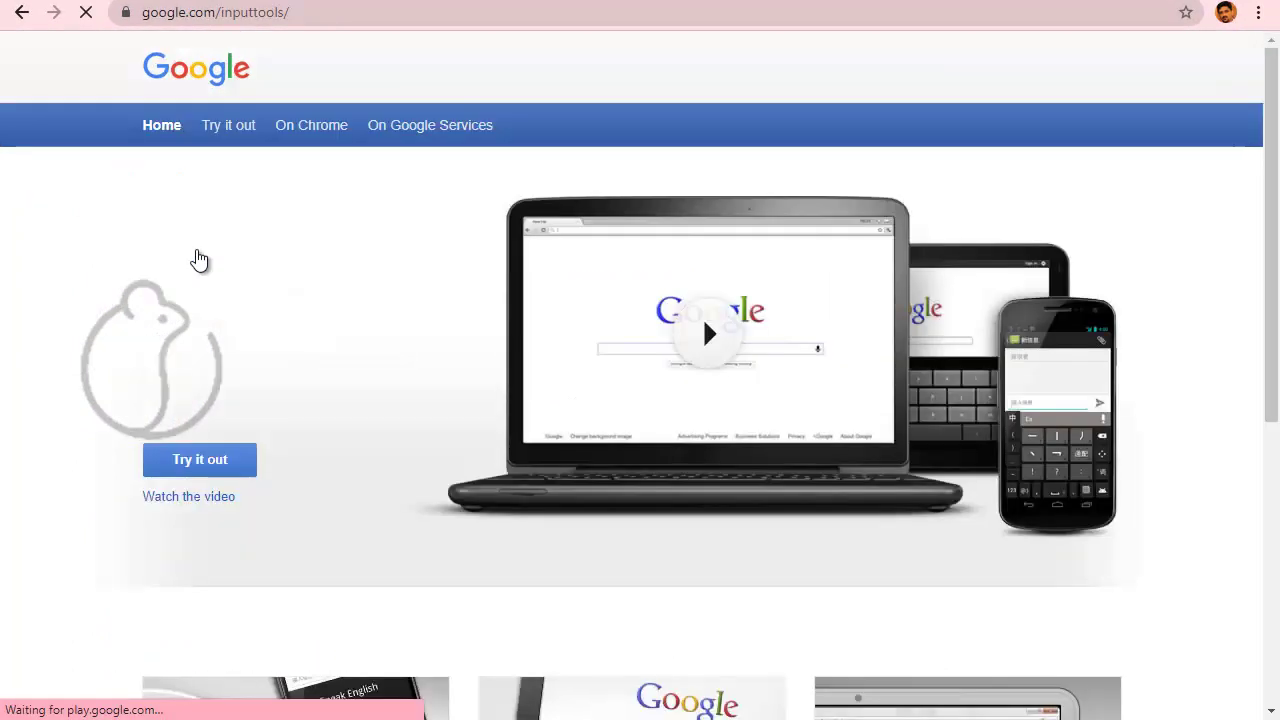
click(185, 467)
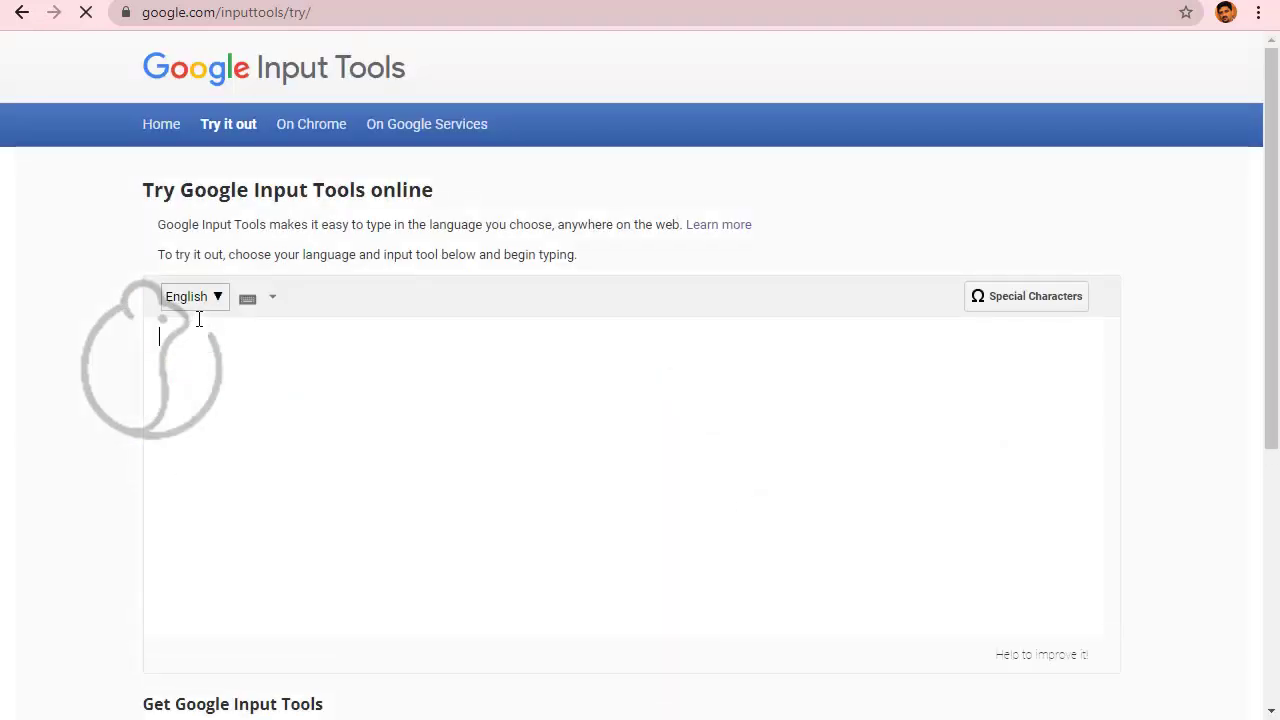
click(192, 304)
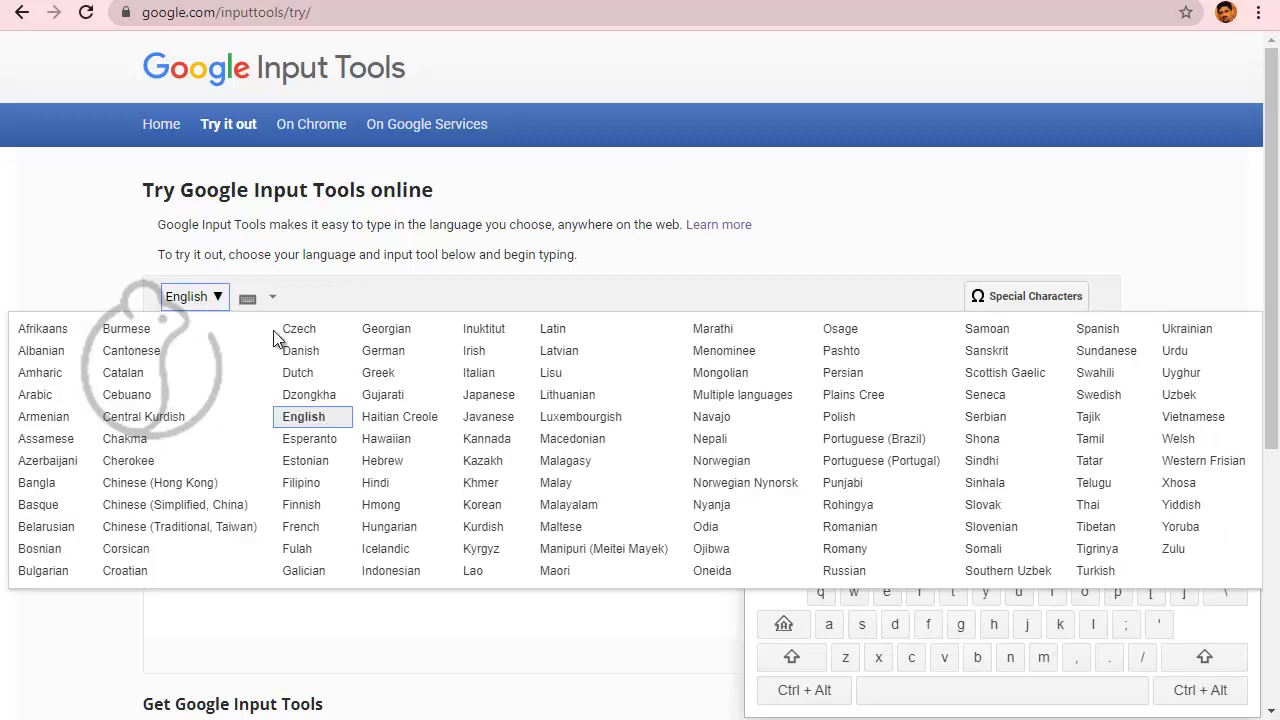
click(568, 504)
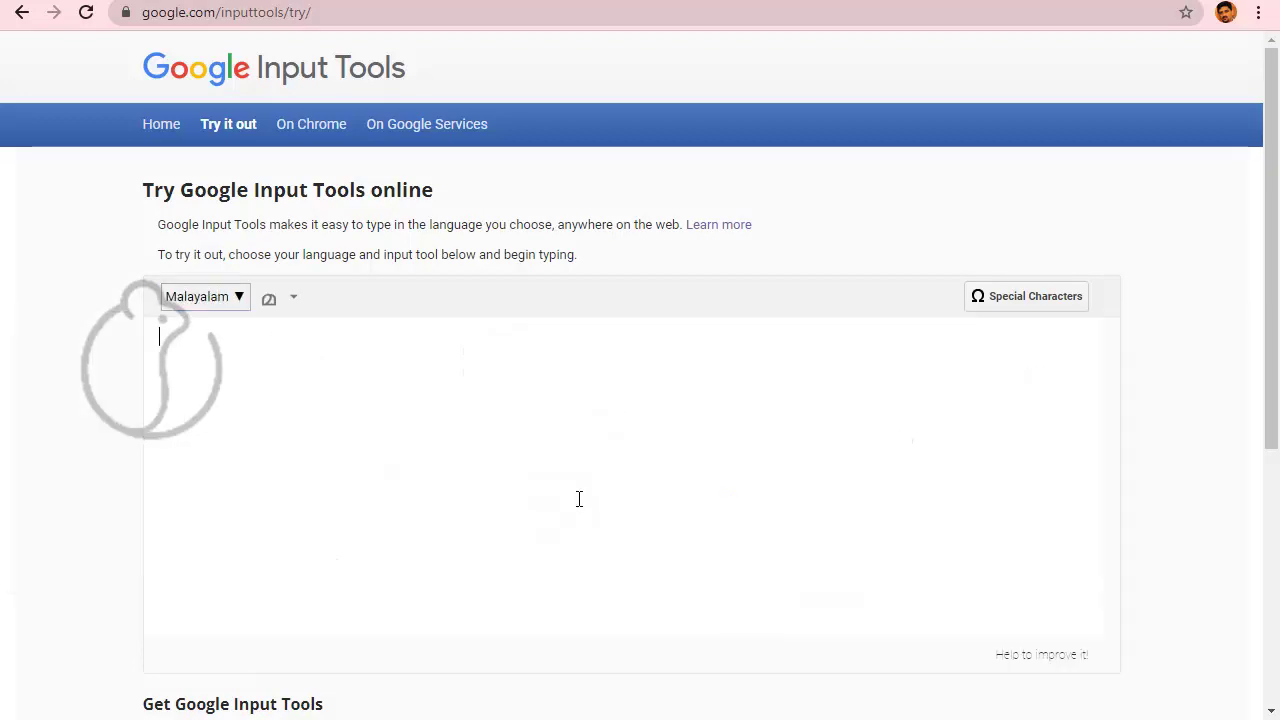
- Transliterate "mousetrack" in the input area, accepting the second suggestion, മൗസ്ട്രാക്ക്
text(mousetrack)
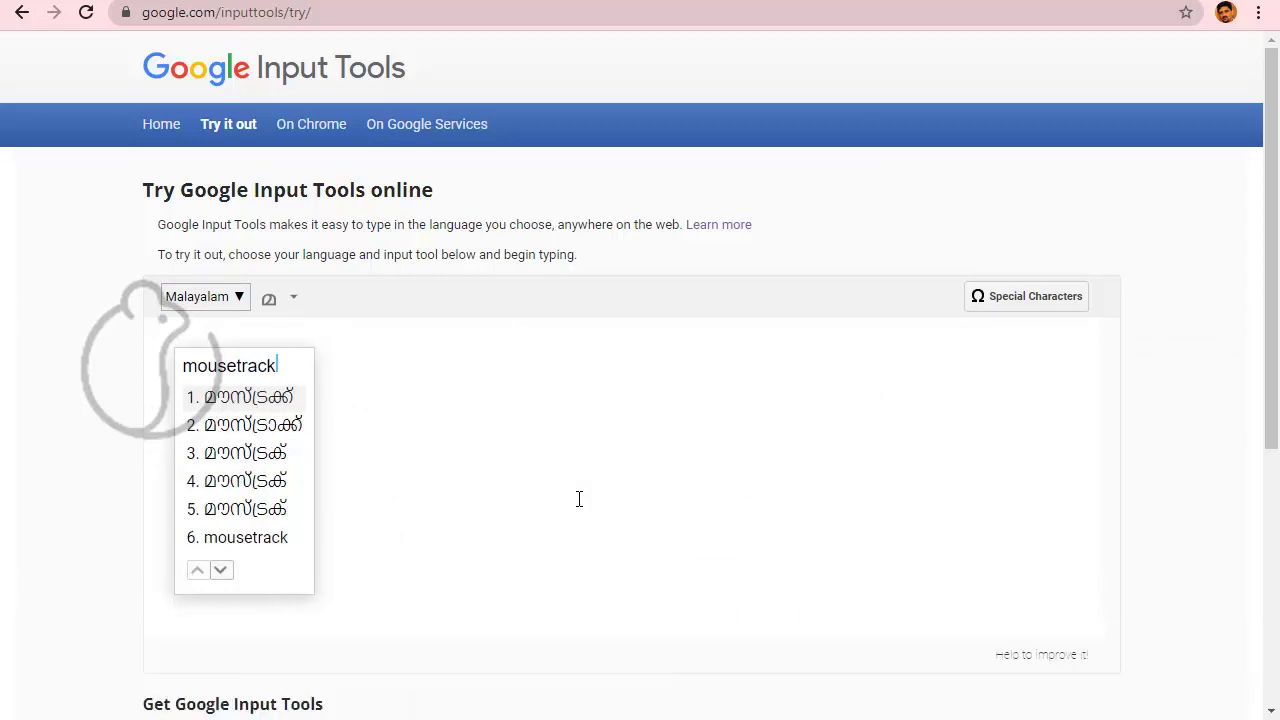
key(Down)
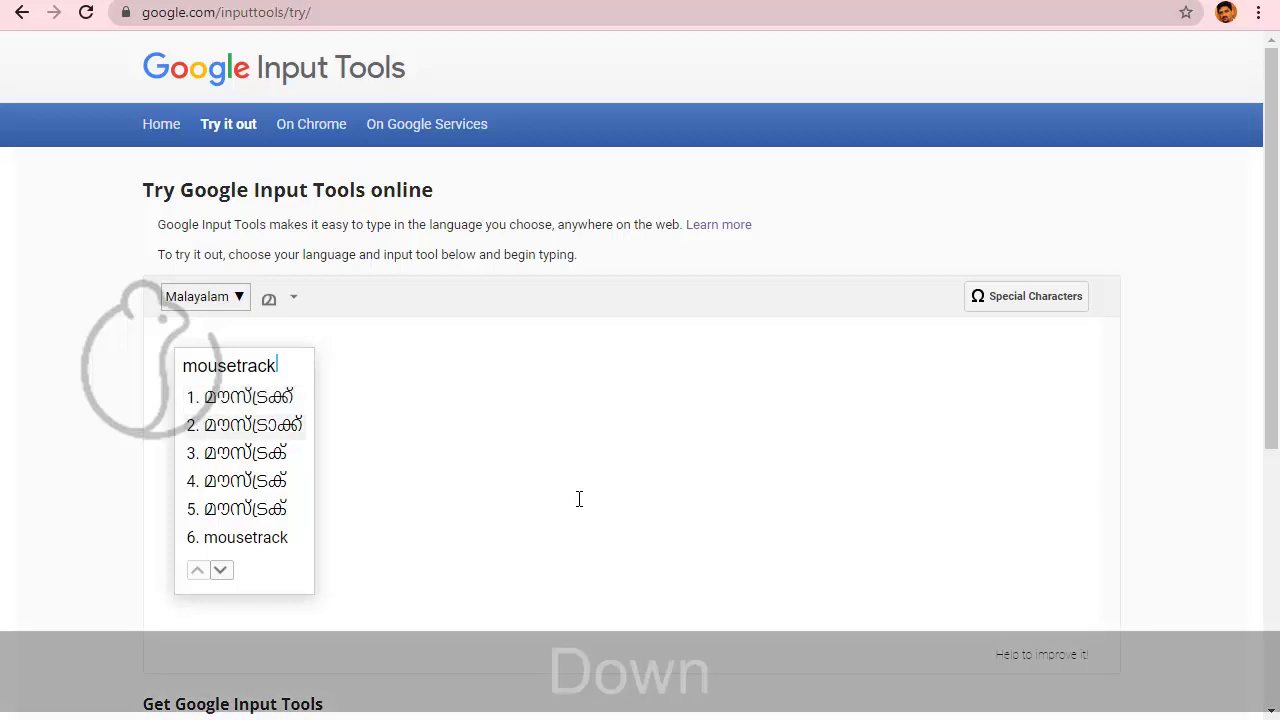
key(Return)
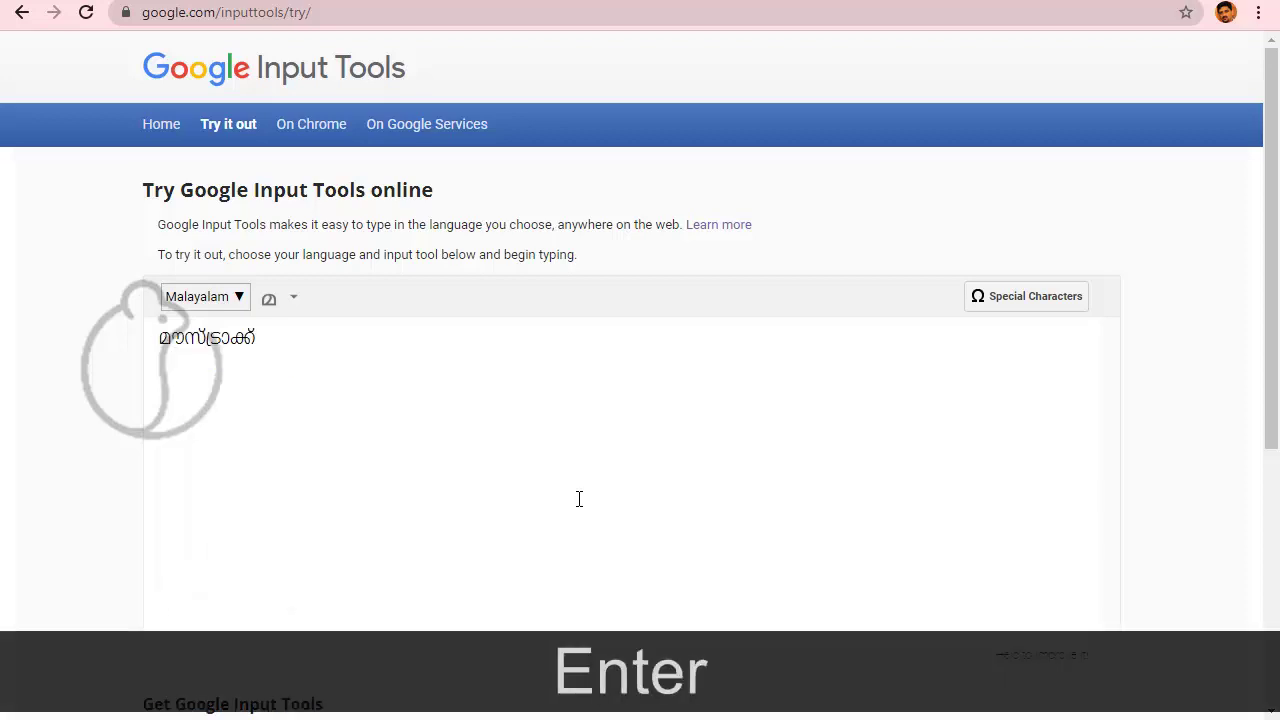
- Cut the transliterated word and paste it as text only on the empty second line of the Word document
key(ctrl+a)
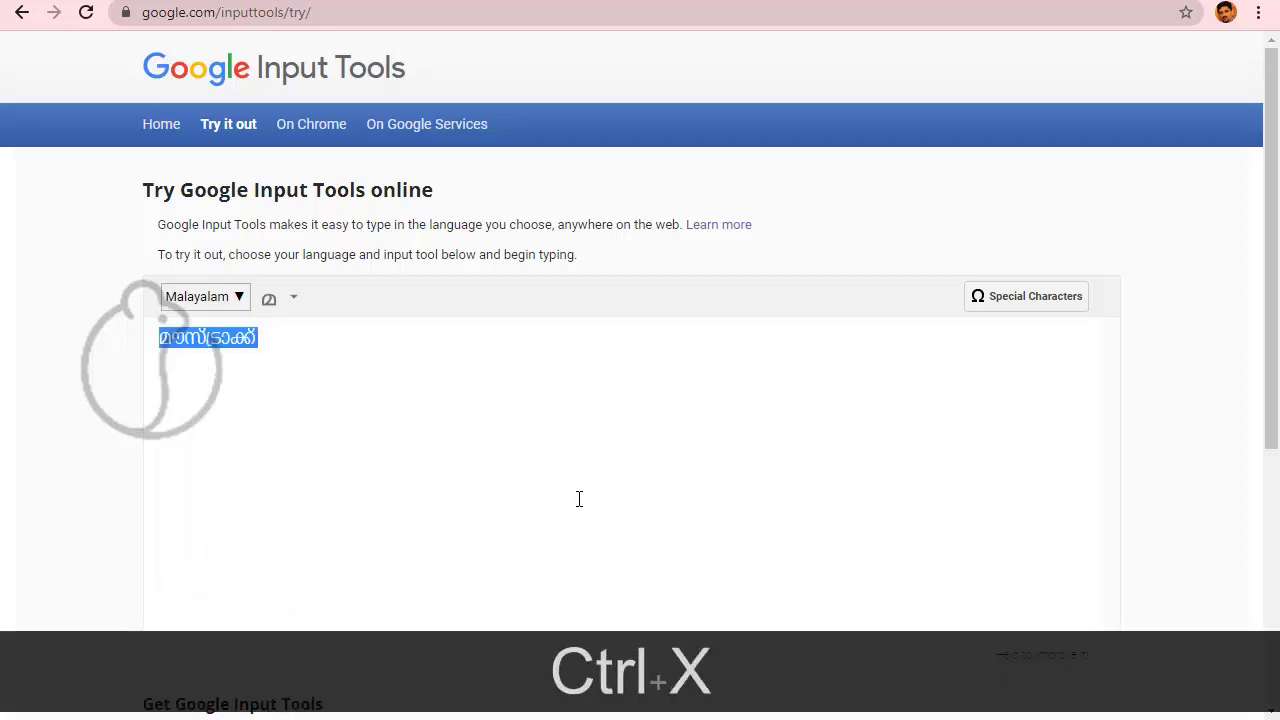
key(ctrl+x)
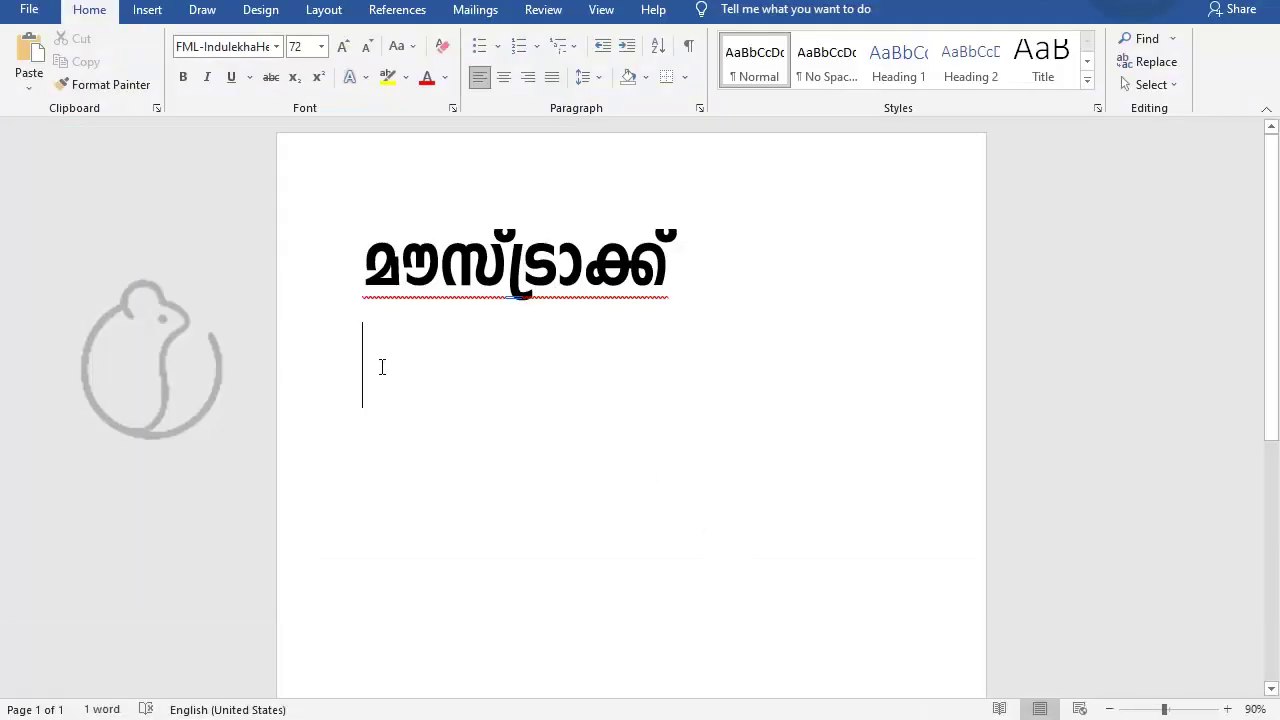
right_click(382, 366)
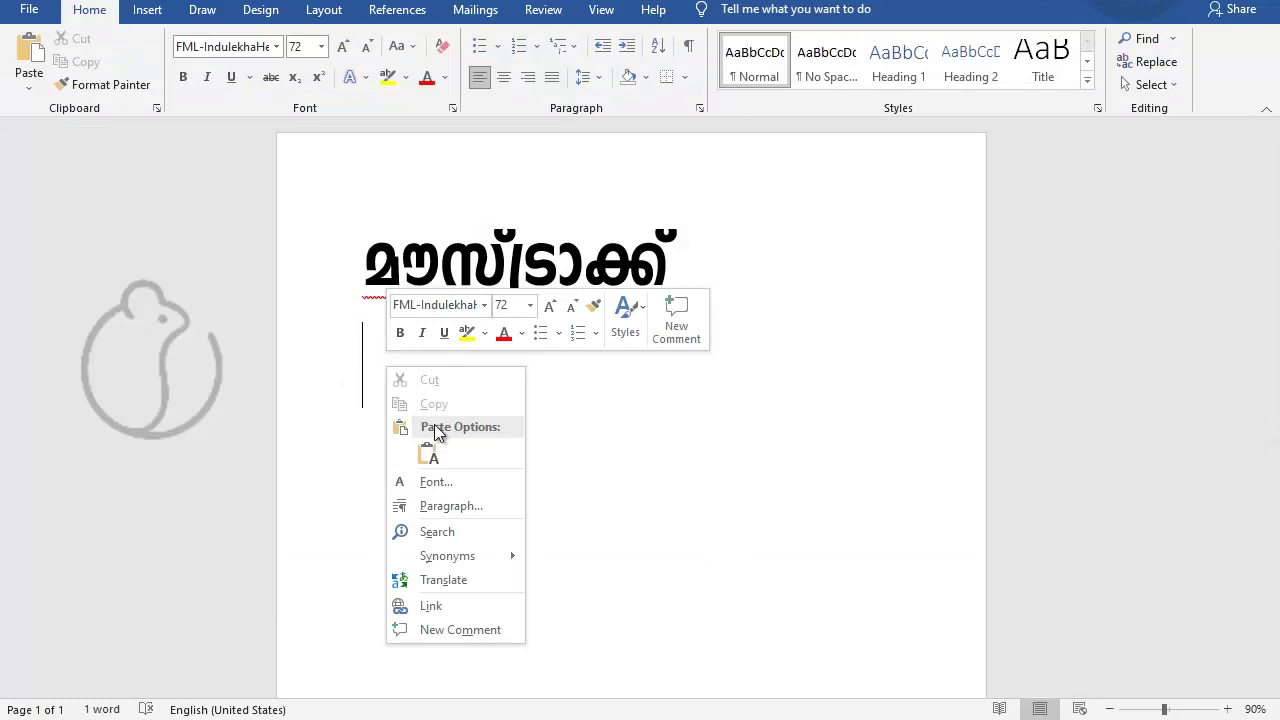
click(433, 456)
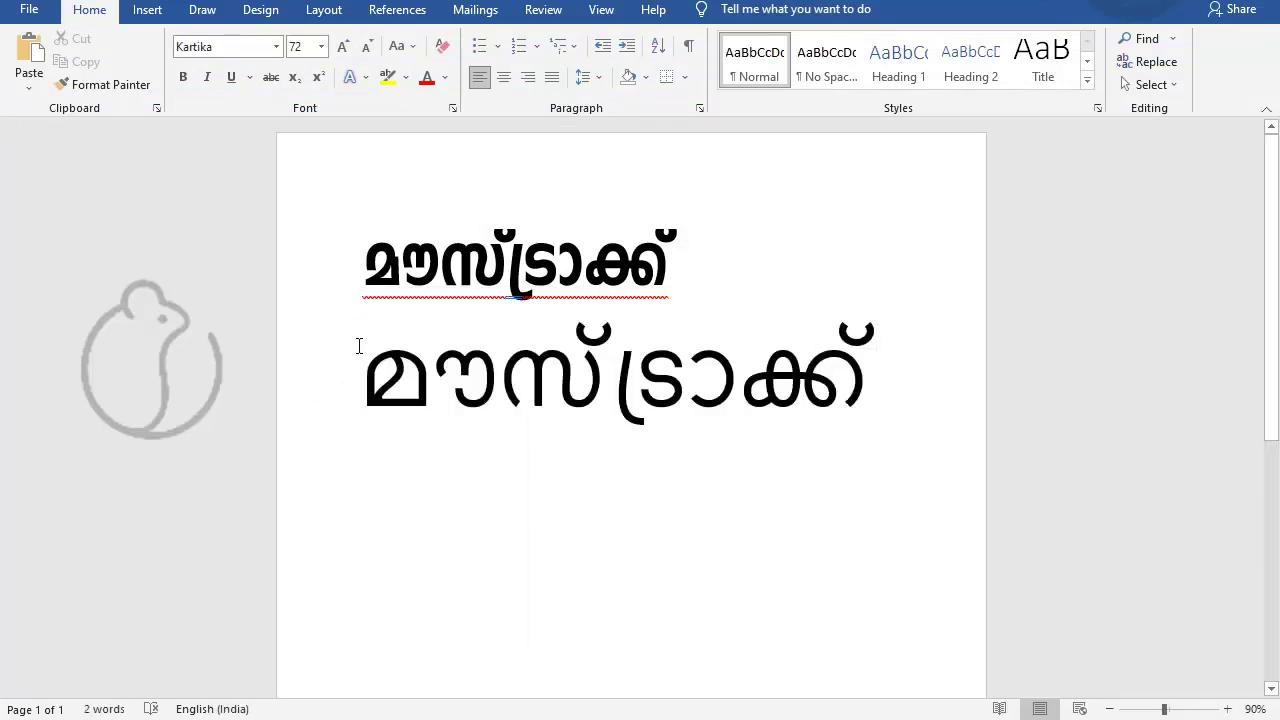
- Apply the recently used Deshabhimani font to the Malayalam word on the second line
click(448, 334)
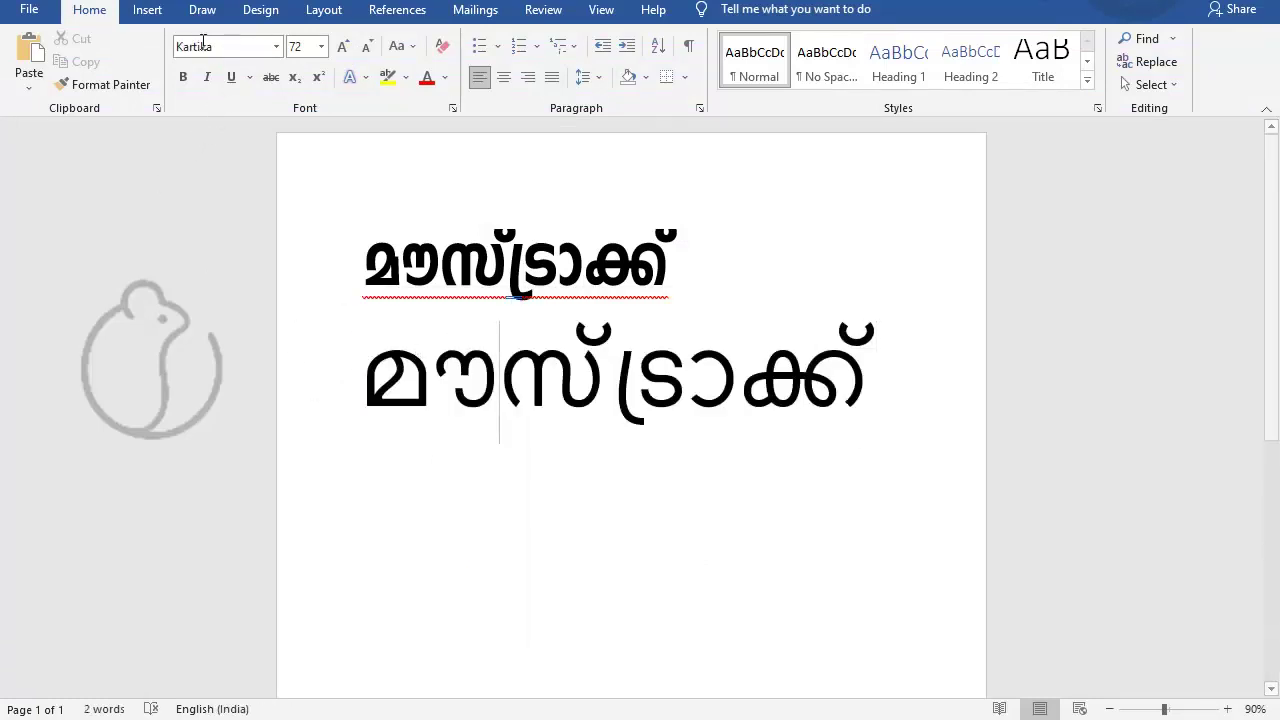
drag(366, 371, 766, 320)
click(430, 258)
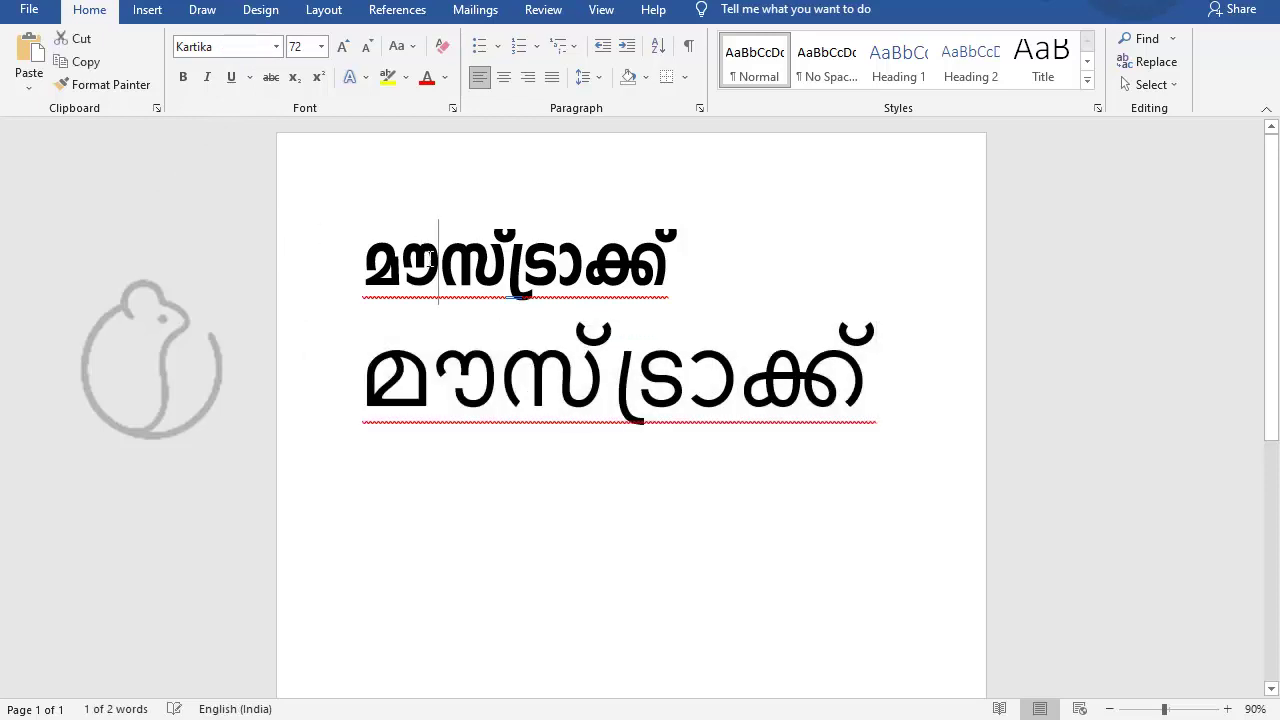
drag(366, 372, 827, 344)
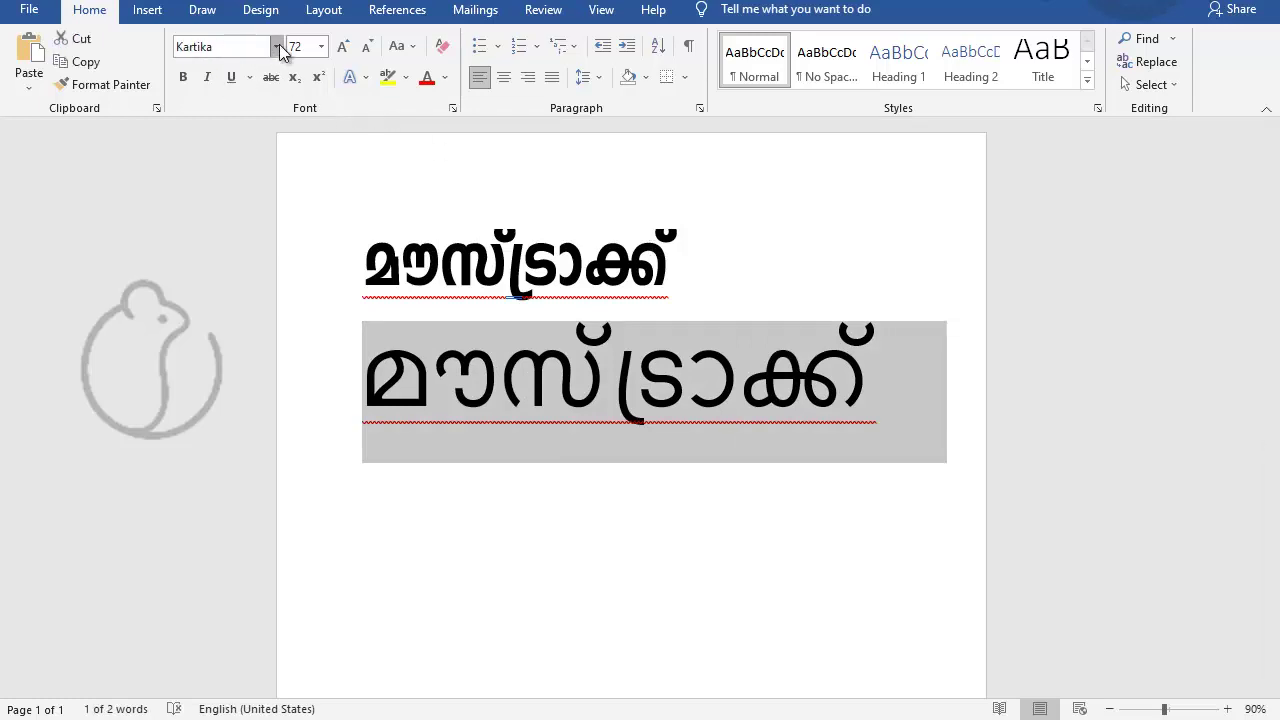
click(277, 46)
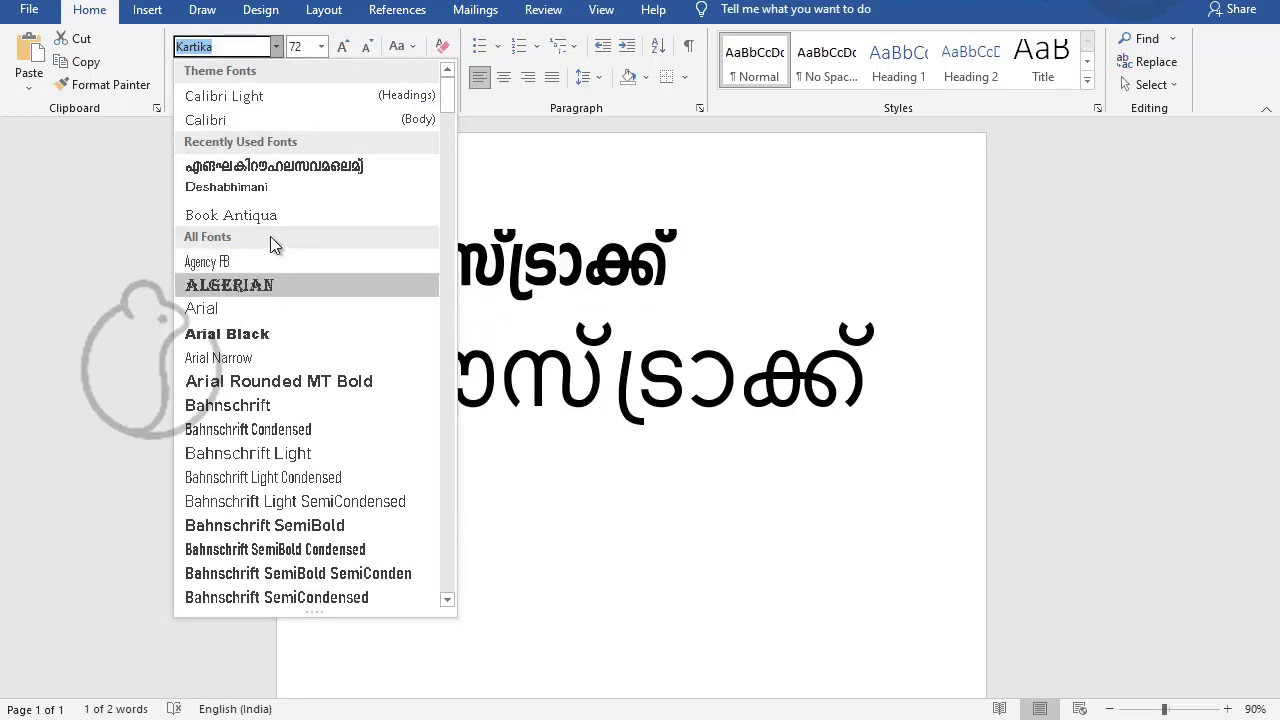
click(251, 189)
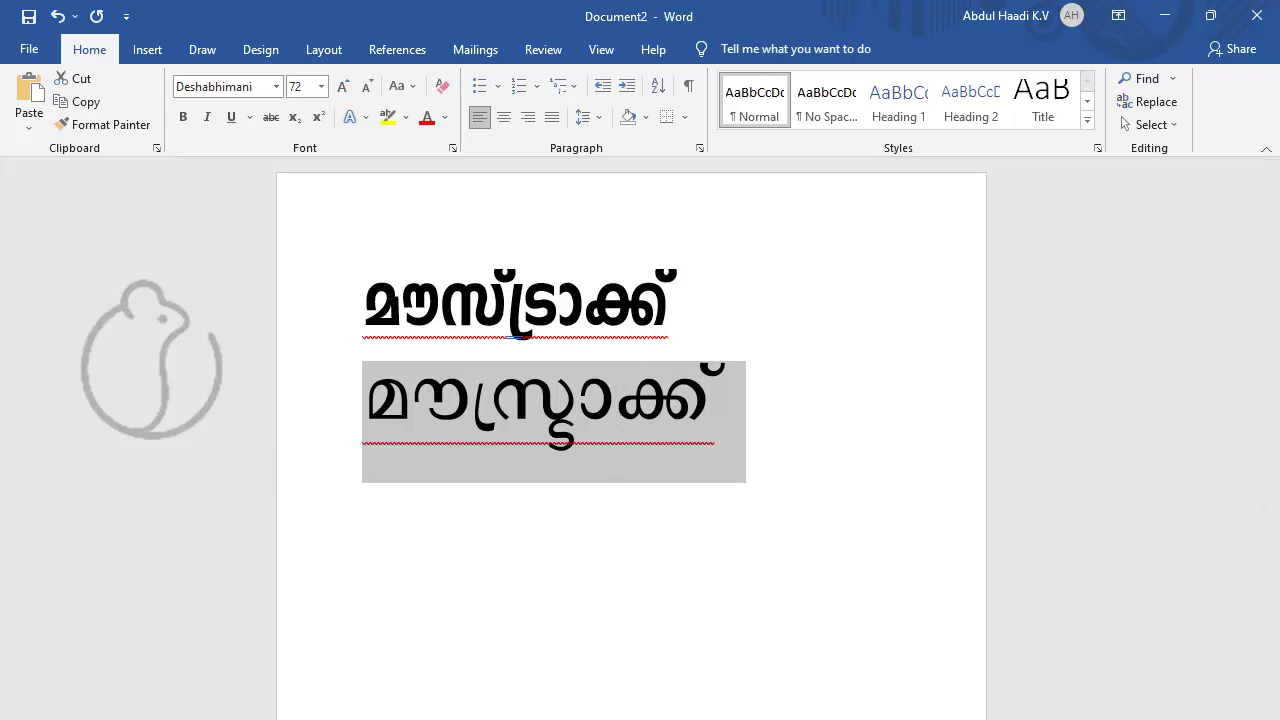
- Switch to Typeit!, paste the copied word converted from Unicode, and delete the blank line above it
key(alt+Tab)
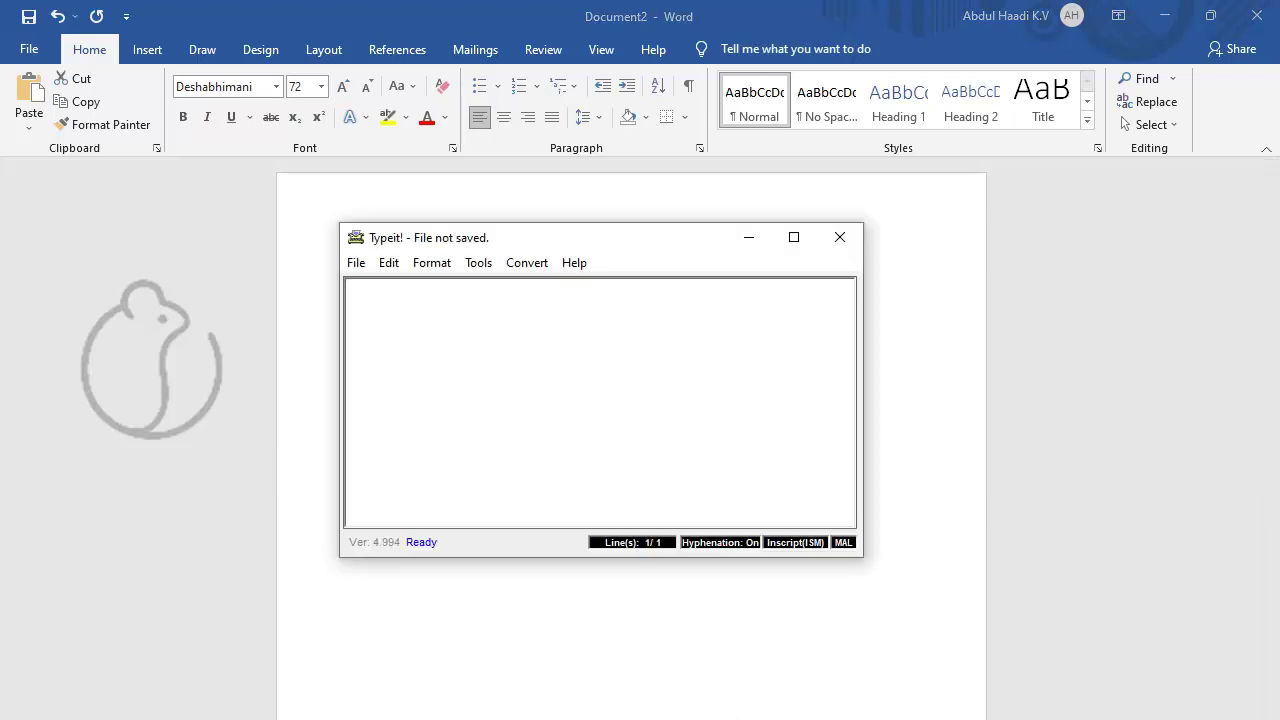
click(522, 266)
mouse_move(538, 308)
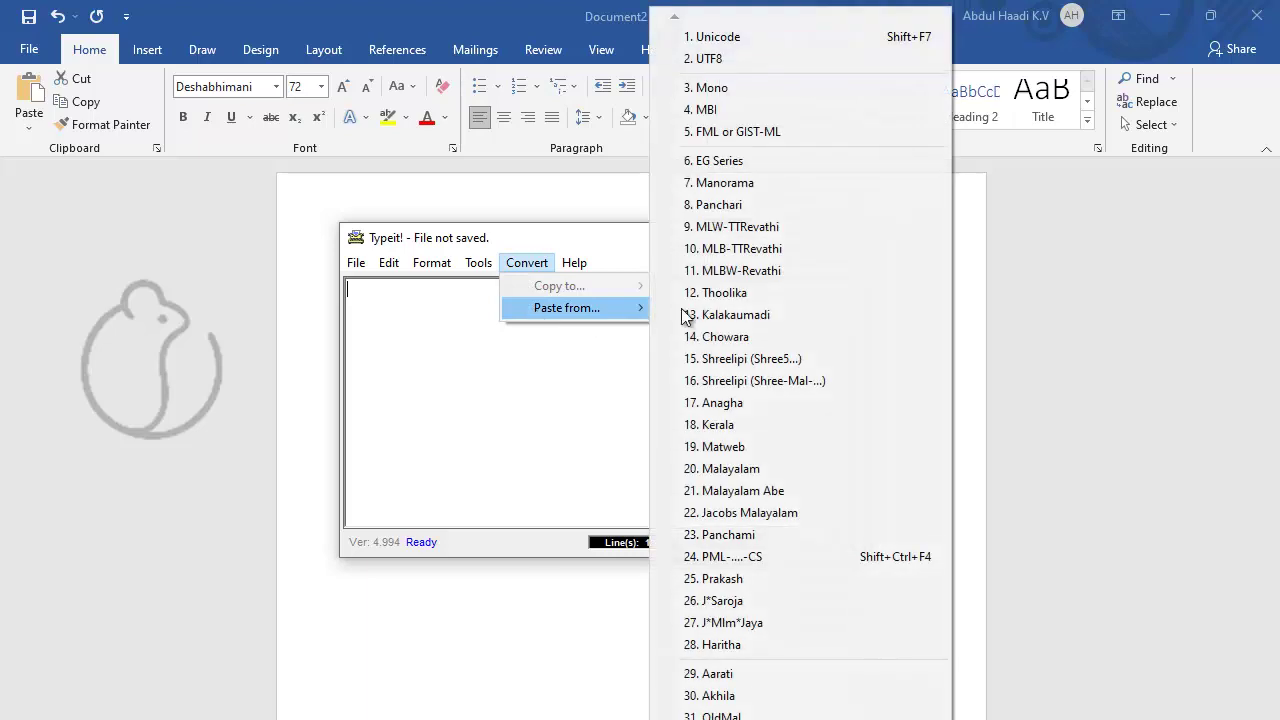
click(766, 36)
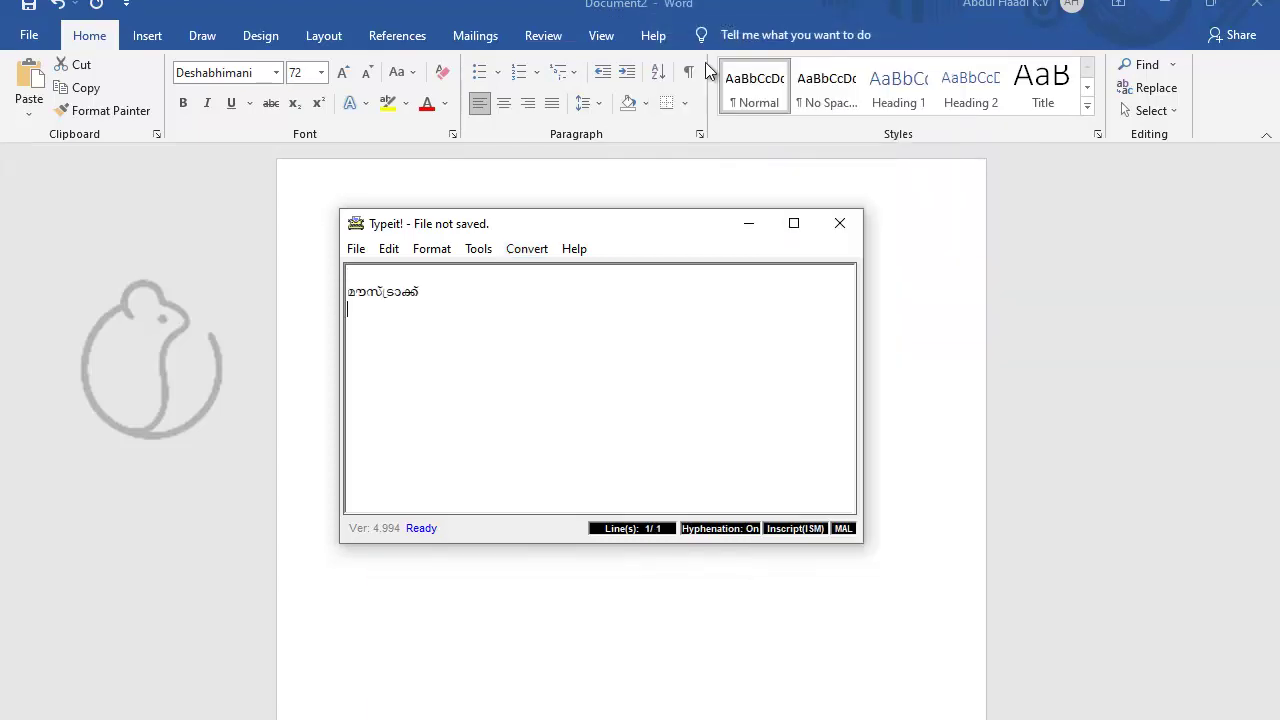
key(Delete)
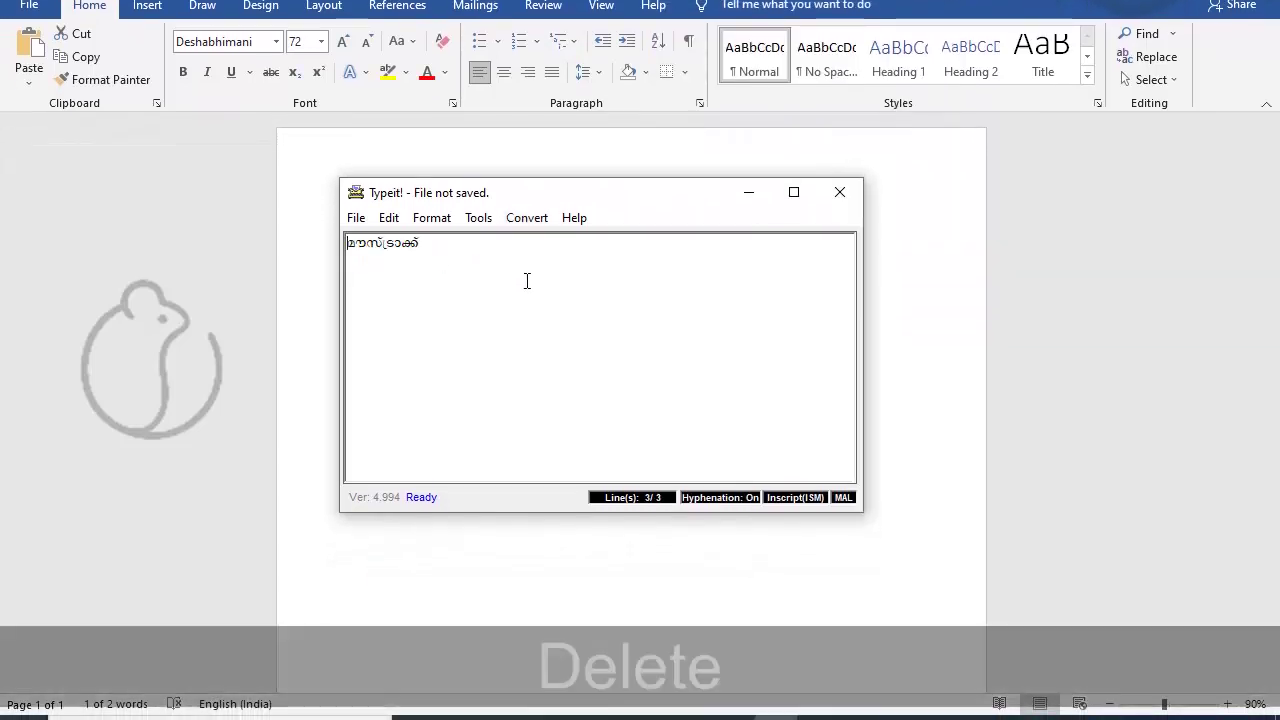
- Copy the word from Typeit! converted to FML encoding and dismiss the conversion message
click(527, 218)
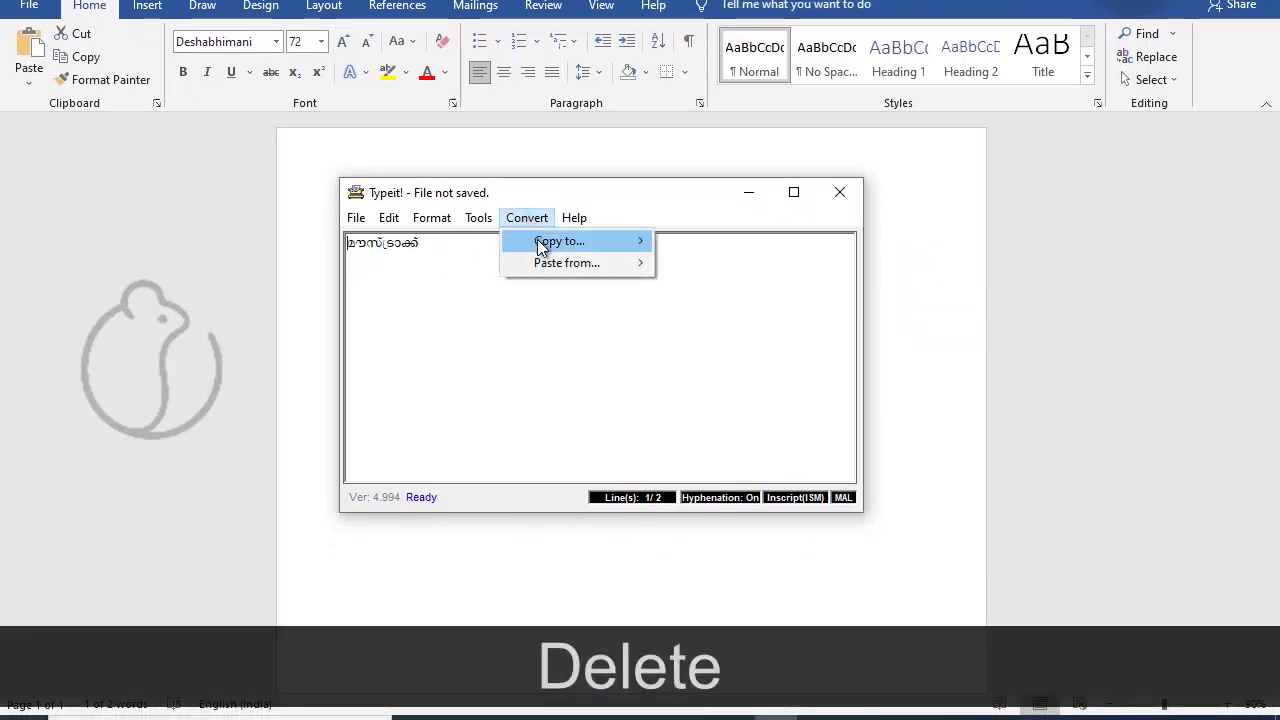
mouse_move(562, 241)
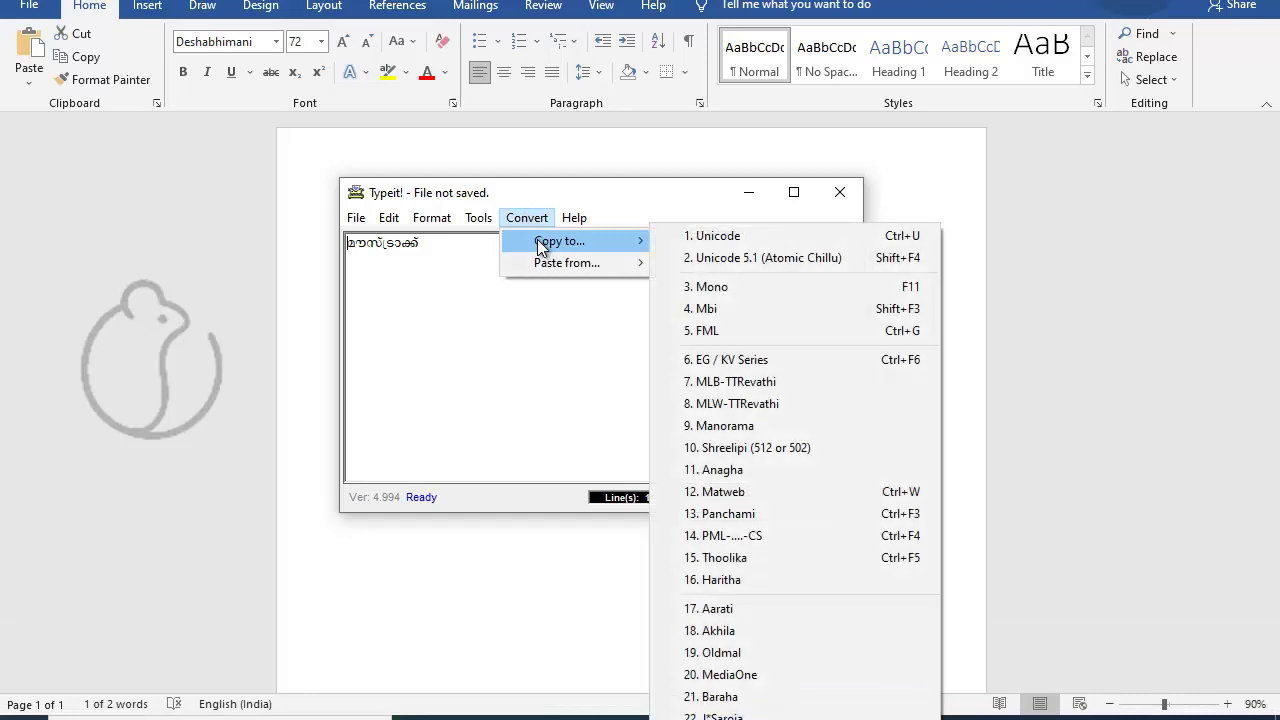
click(751, 331)
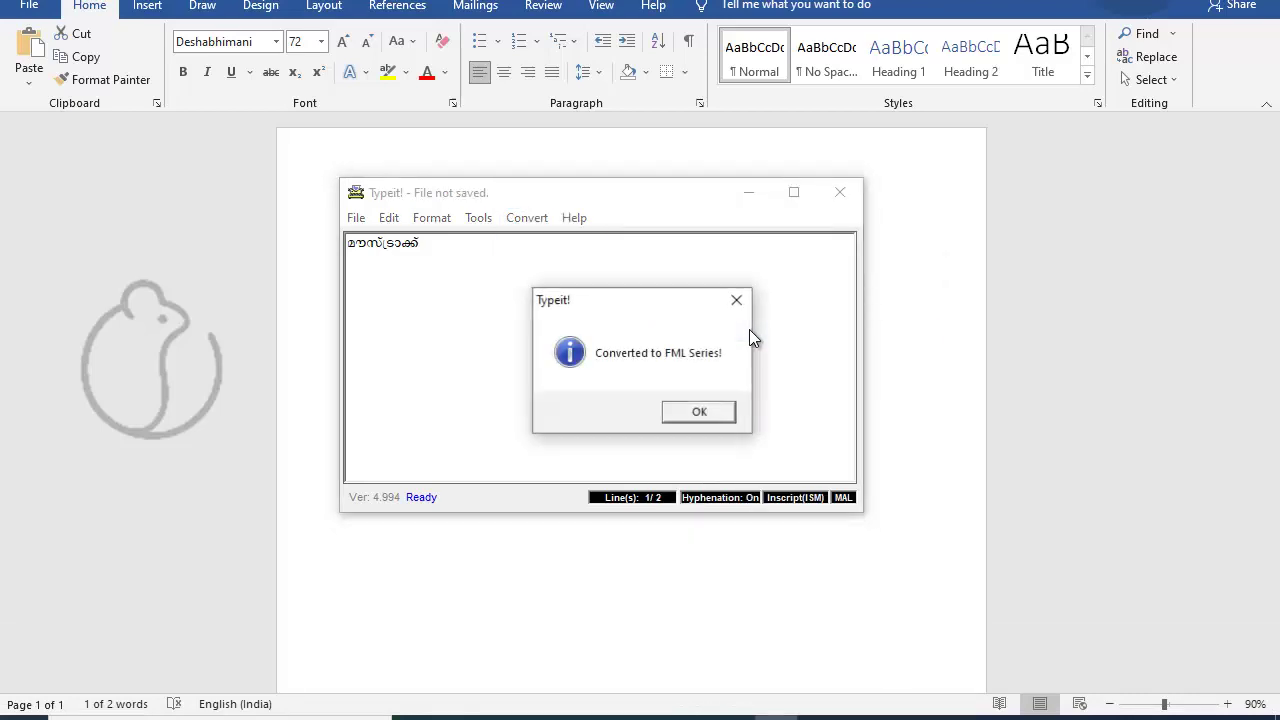
click(699, 415)
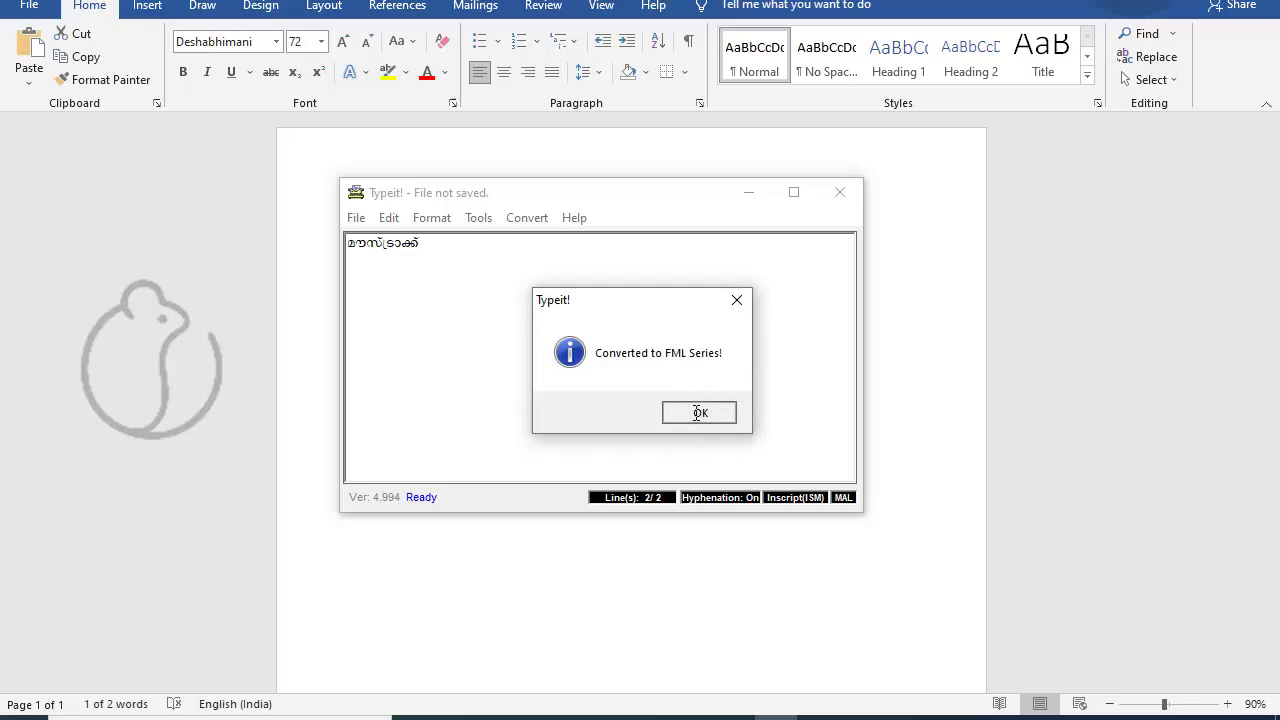
- Return to the Word document, add a new line below the second word, and paste the FML-converted text there
click(306, 338)
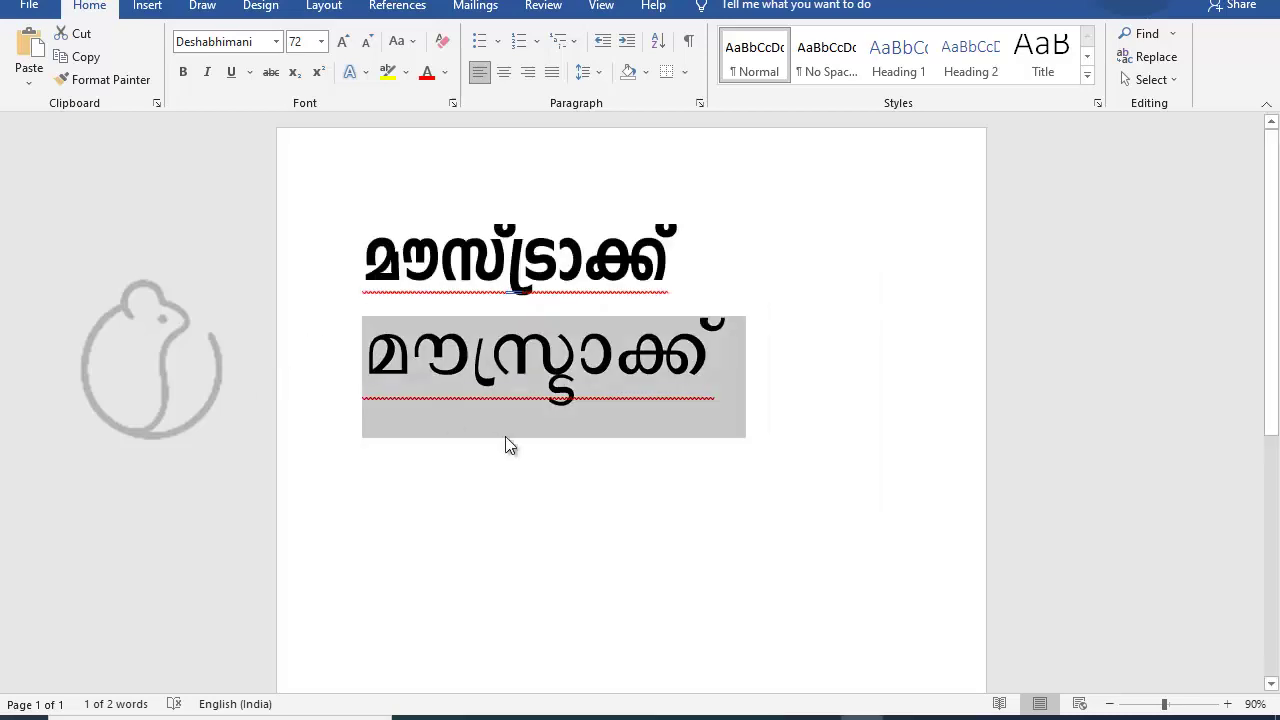
click(759, 352)
key(Return)
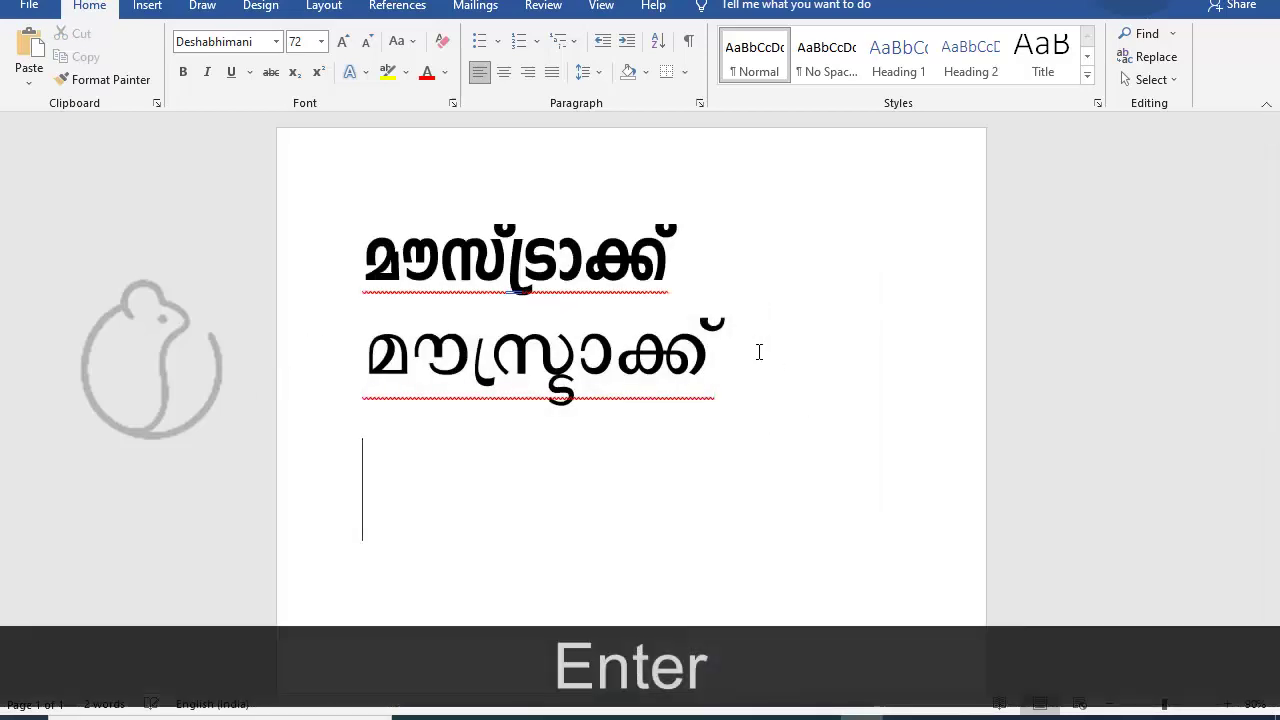
key(ctrl+v)
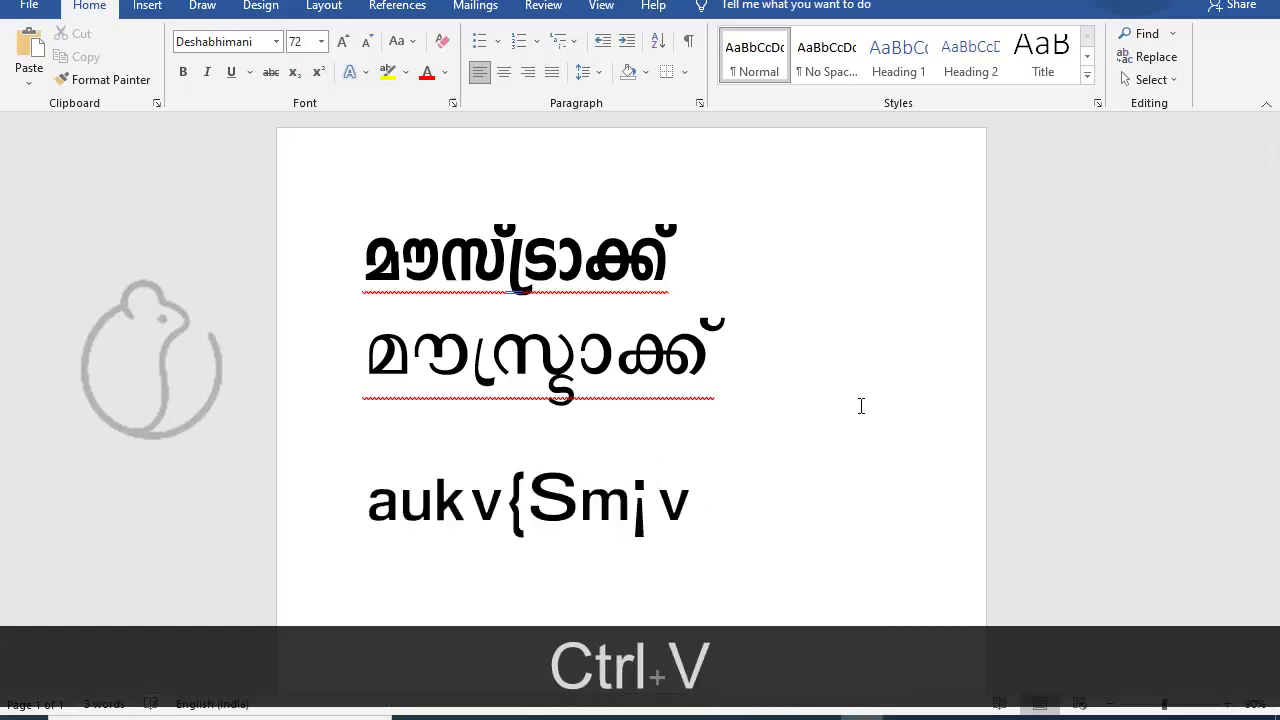
- Apply the recently used FML-Indulekha font to the converted text on the last line
scroll(680, 410, down, 1)
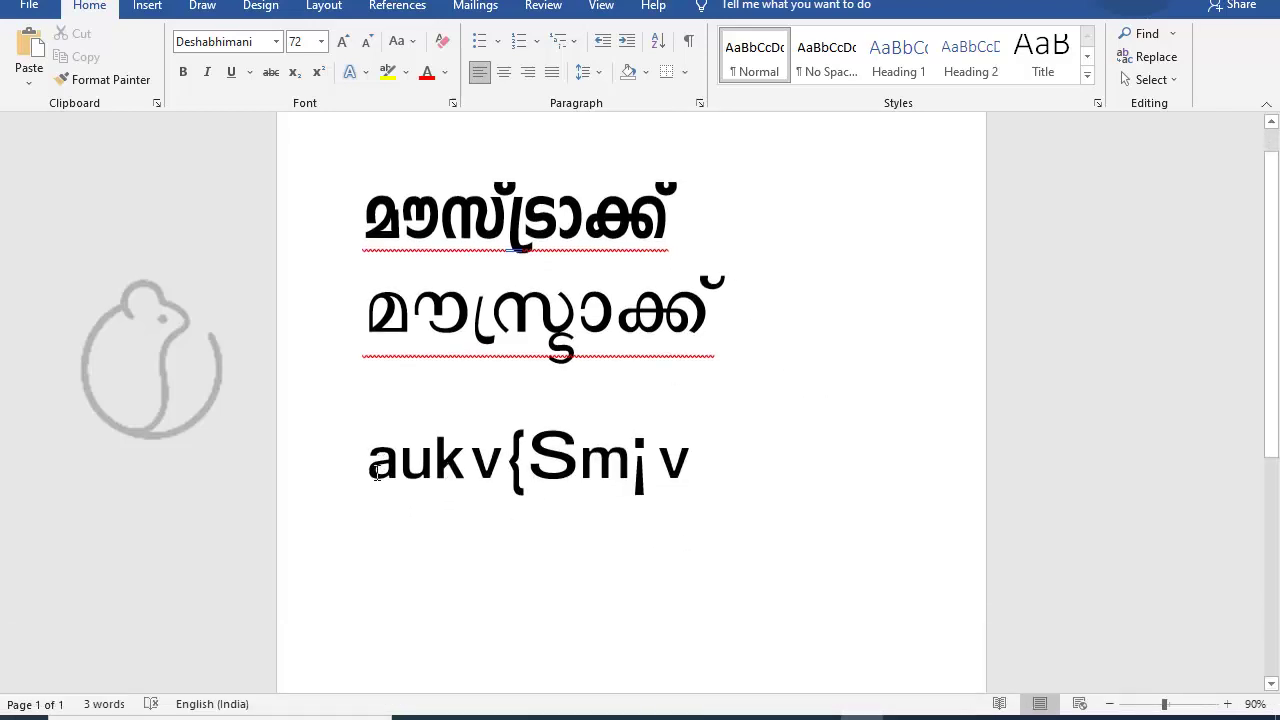
drag(370, 464, 697, 457)
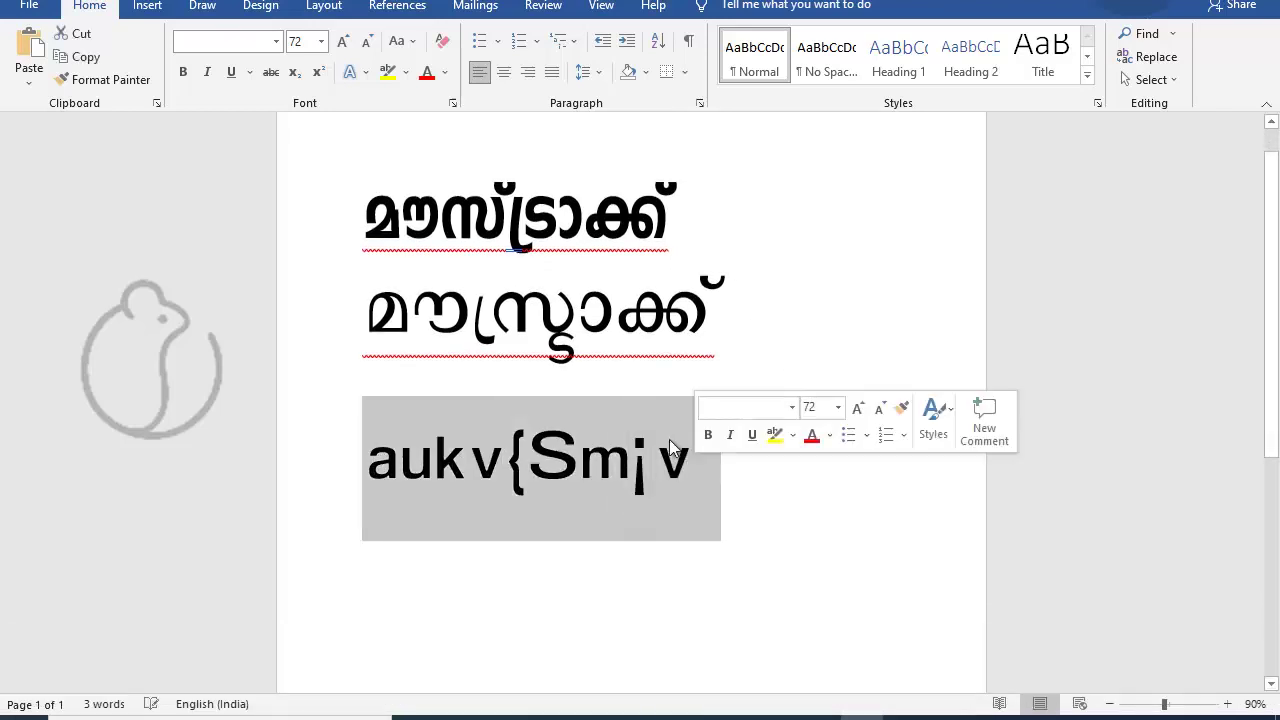
click(275, 42)
click(300, 191)
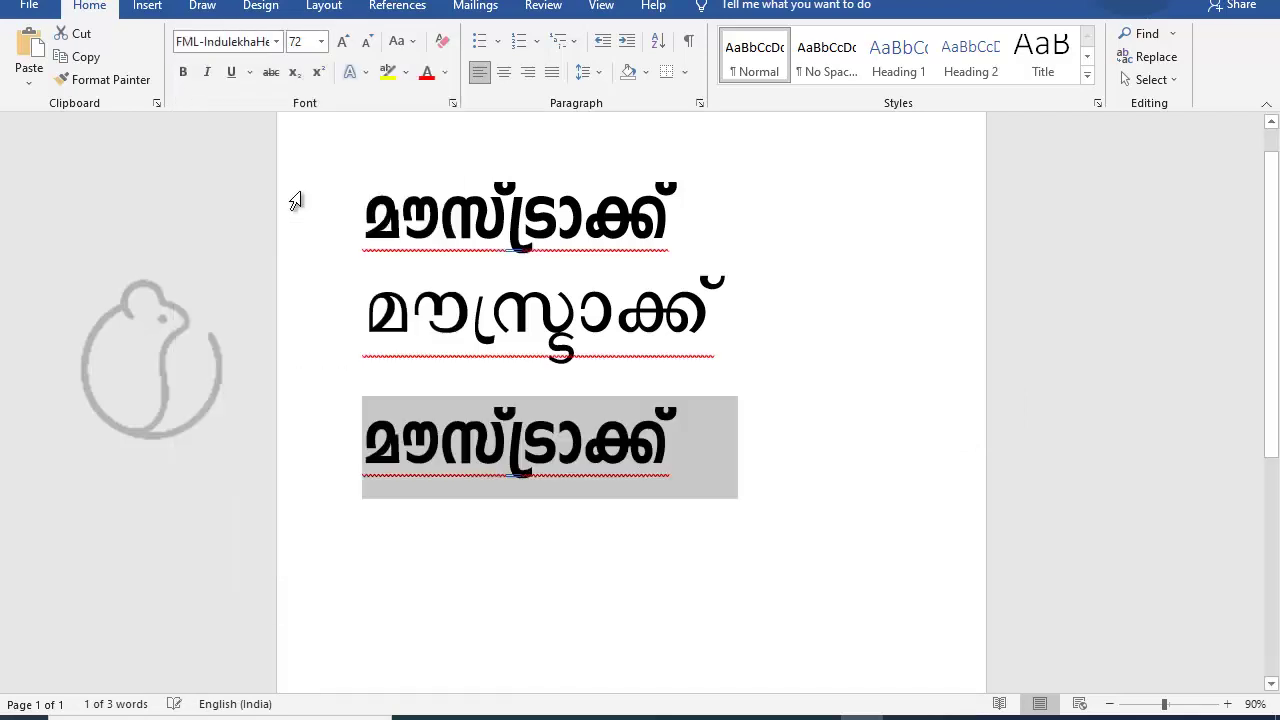